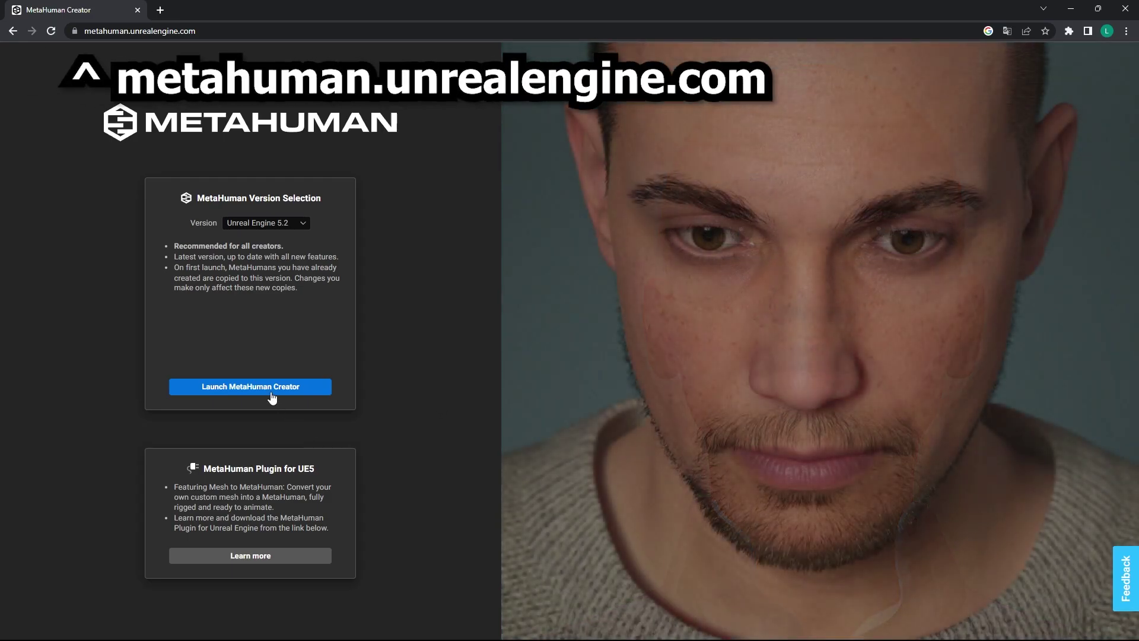
Launch MetaHuman Creator for Unreal Engine 5.2 and create a new character from the Yuri preset
click(285, 387)
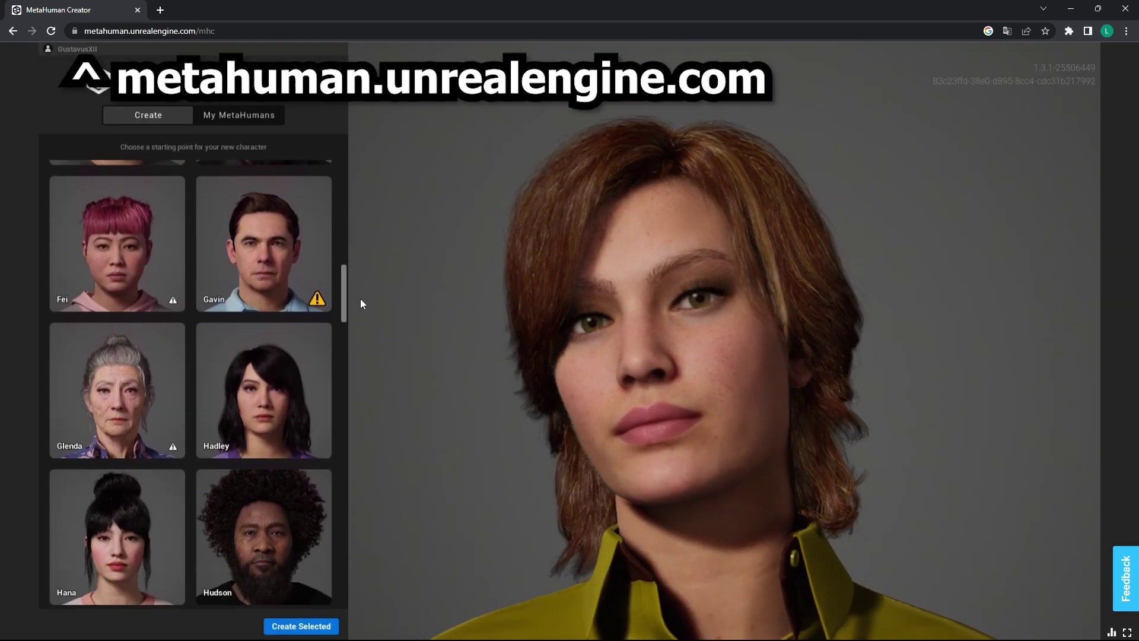
scroll(361, 298, down, 5)
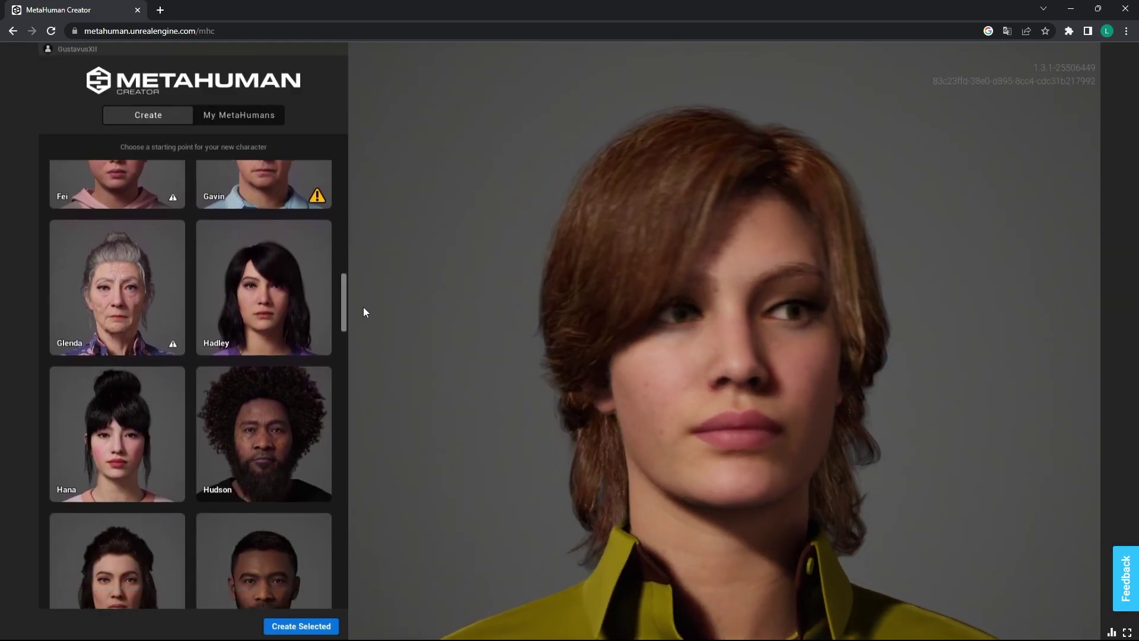
scroll(365, 332, down, 4)
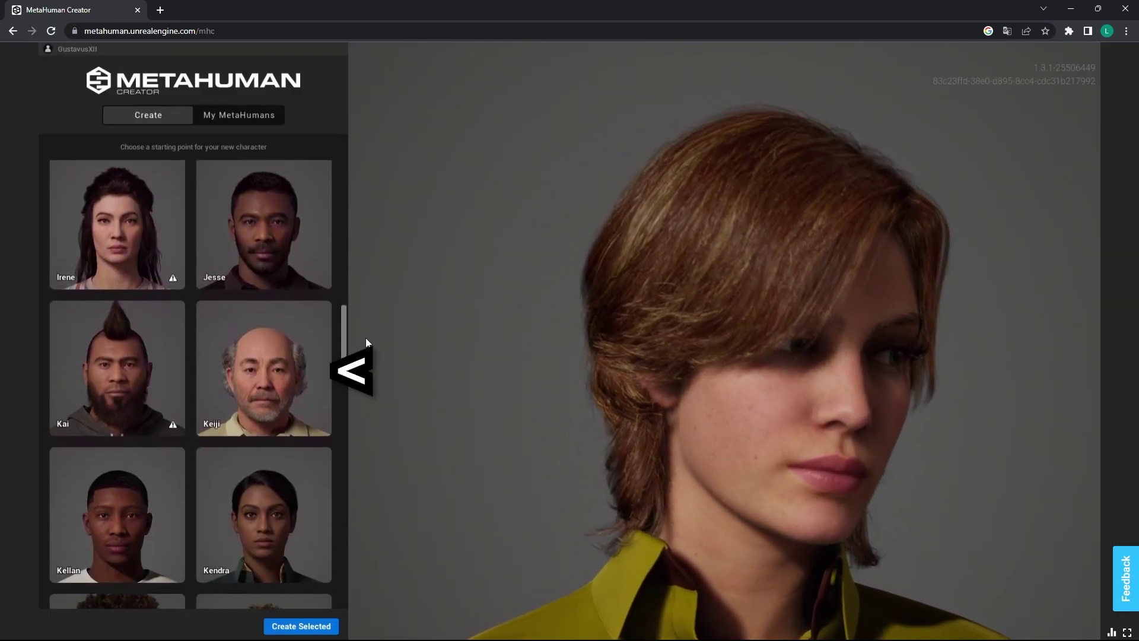
scroll(352, 371, down, 10)
click(141, 426)
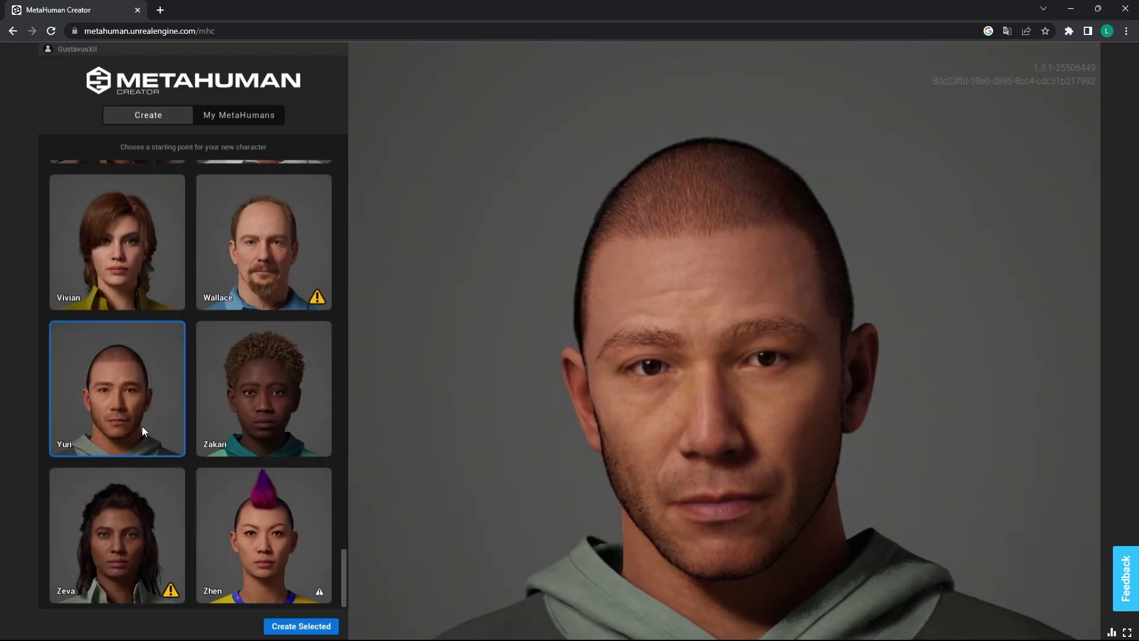
click(317, 627)
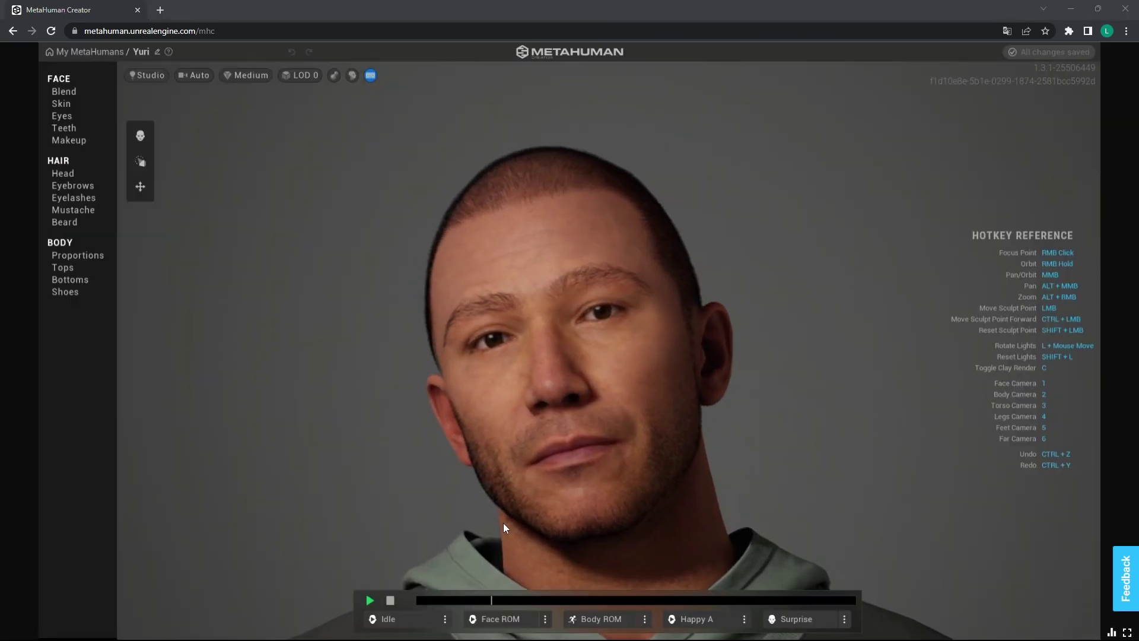
Fill the three face Blend slots with the Aoi preset and two other male presets
click(77, 93)
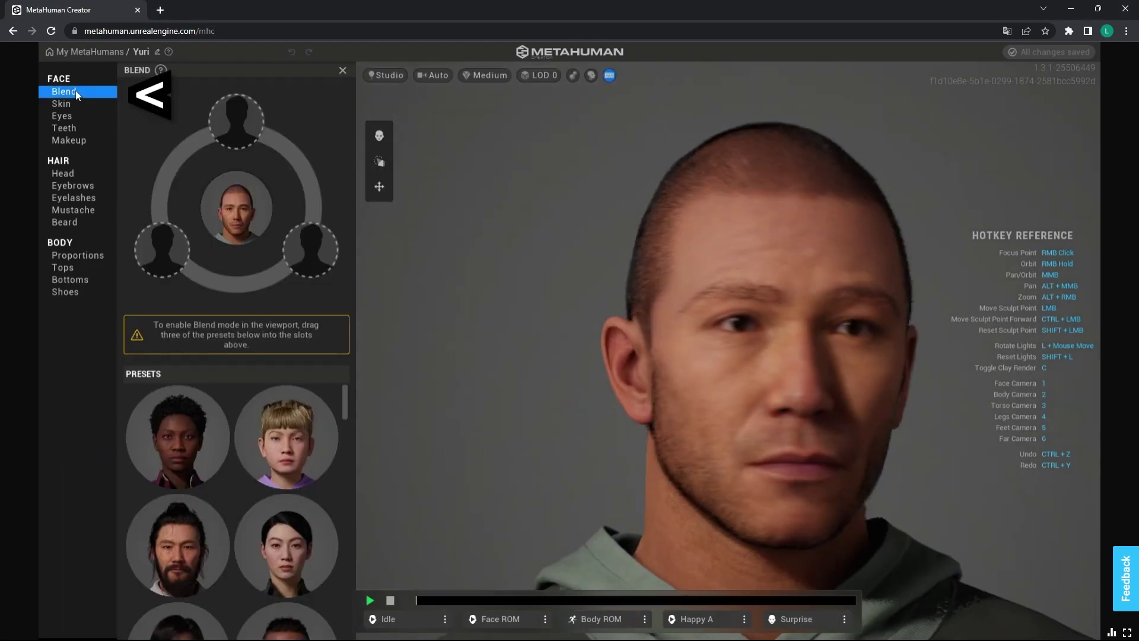
scroll(197, 451, down, 3)
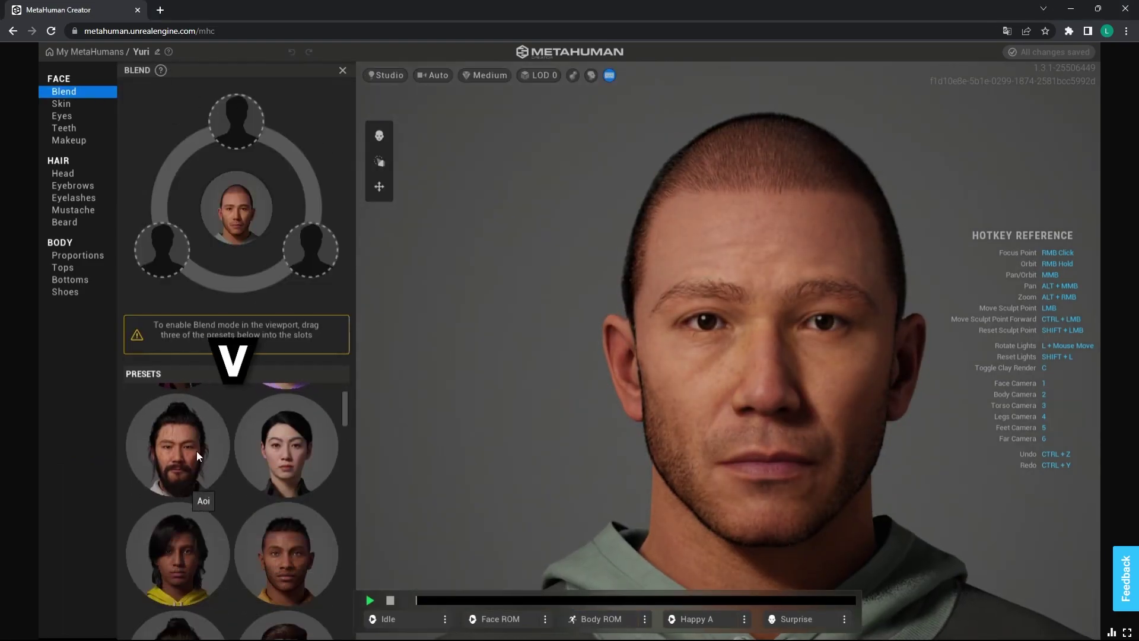
scroll(232, 528, up, 1)
drag(208, 467, 159, 265)
drag(261, 522, 301, 258)
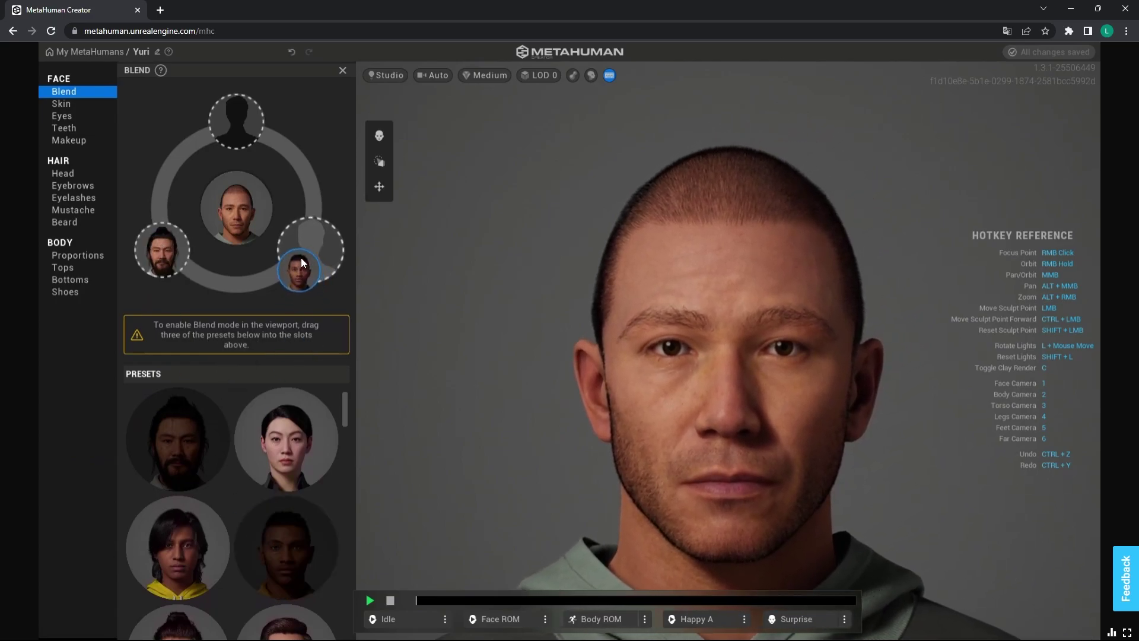
scroll(249, 475, down, 1)
mouse_move(173, 610)
mouse_down()
mouse_move(212, 197)
mouse_move(234, 119)
mouse_up()
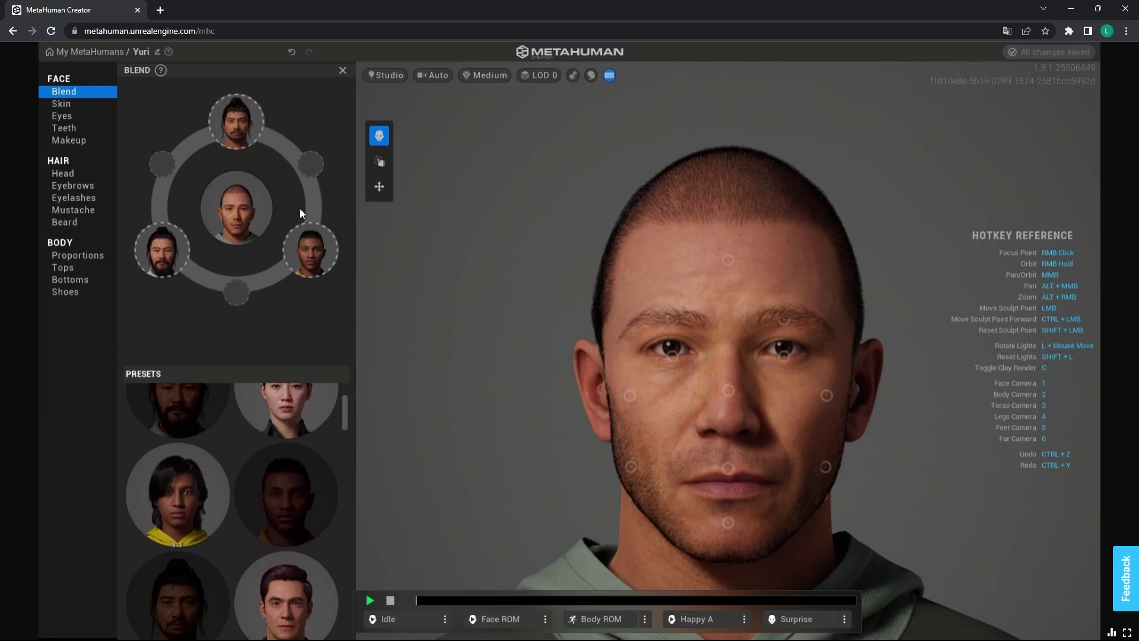
Blend the character's facial features toward the chosen presets by moving the eye and cheek control points
mouse_move(673, 357)
mouse_down()
mouse_move(632, 300)
mouse_move(695, 307)
mouse_up()
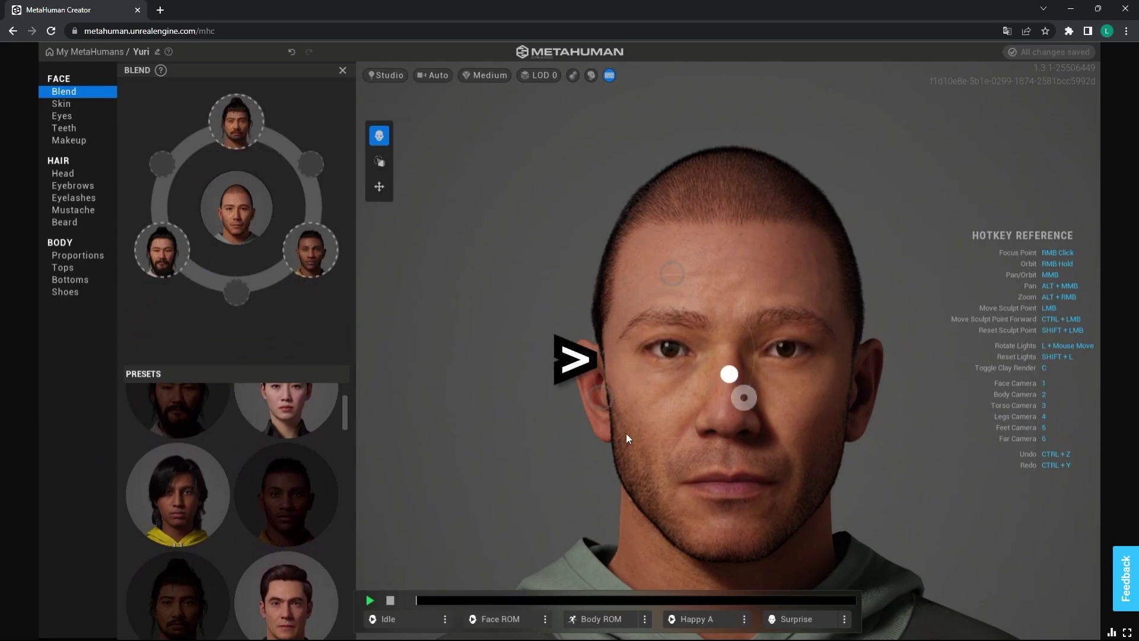
mouse_move(626, 434)
mouse_down()
mouse_move(656, 262)
mouse_move(687, 294)
mouse_up()
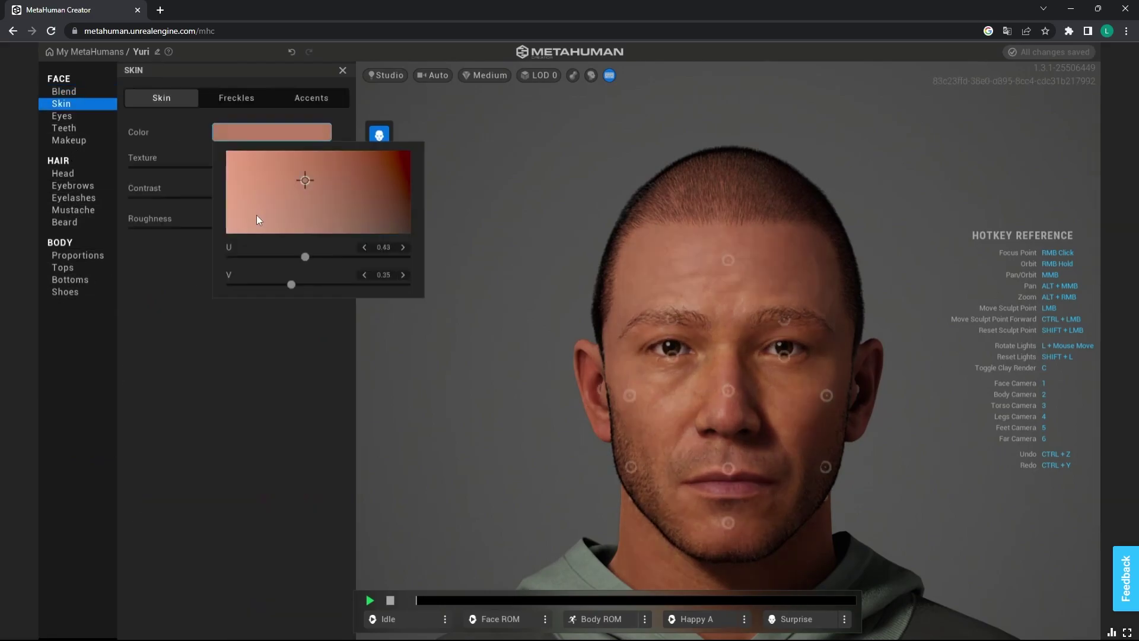
mouse_move(256, 215)
mouse_down()
mouse_move(330, 159)
mouse_move(358, 188)
mouse_up()
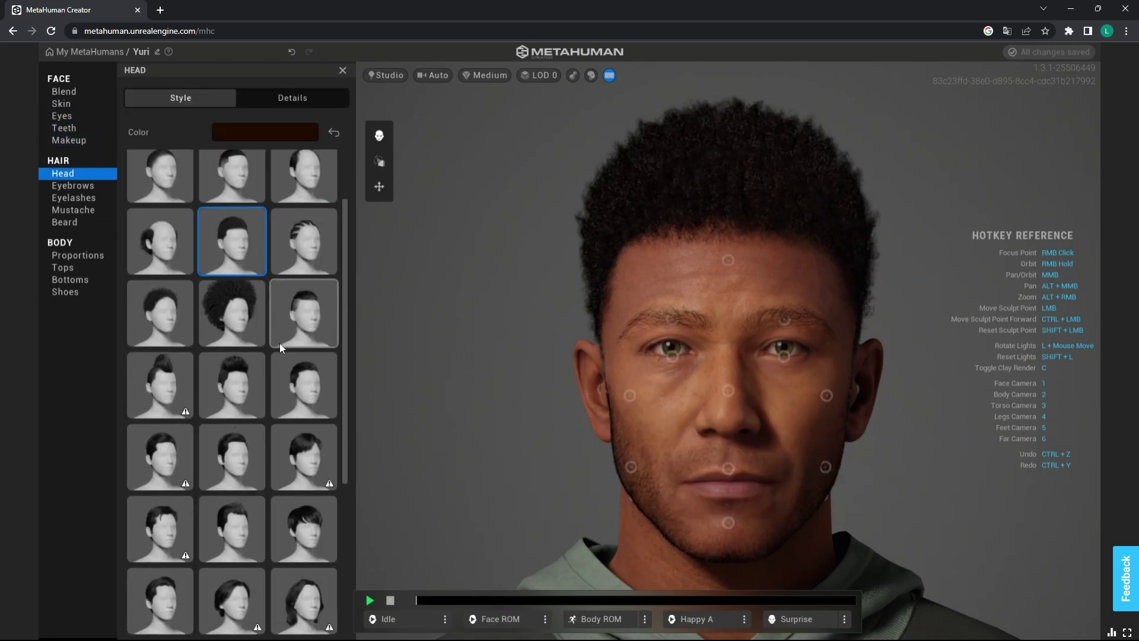
Try a long wavy head hairstyle with side-swept bangs on the character
scroll(230, 403, down, 10)
click(170, 426)
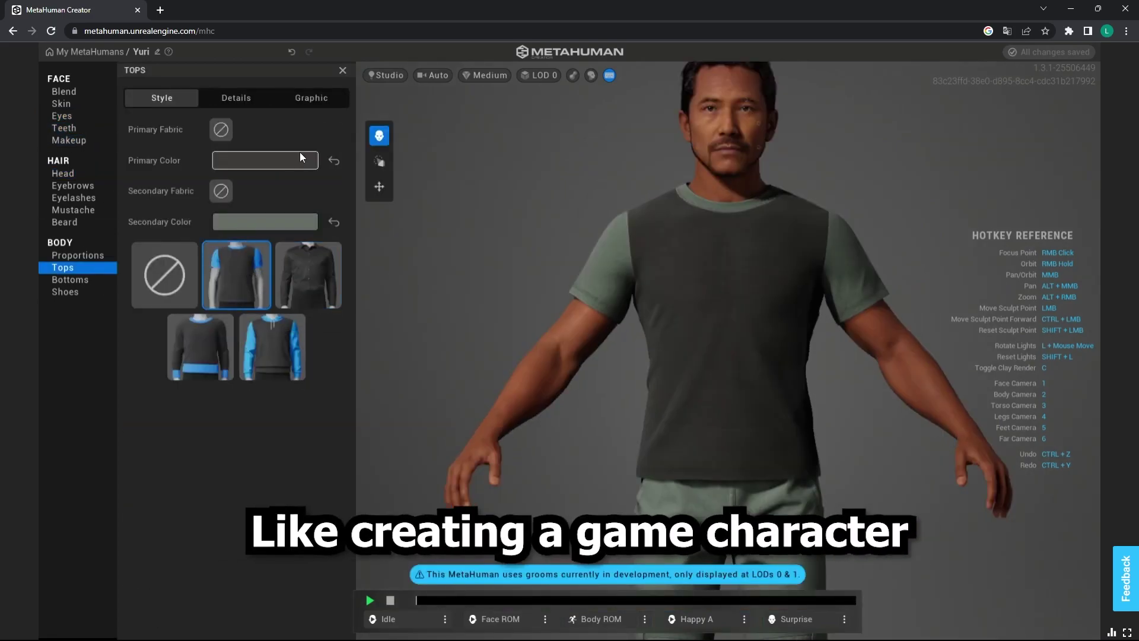
Set the primary color of the character's T-shirt to a custom blue
click(297, 159)
click(268, 222)
click(344, 265)
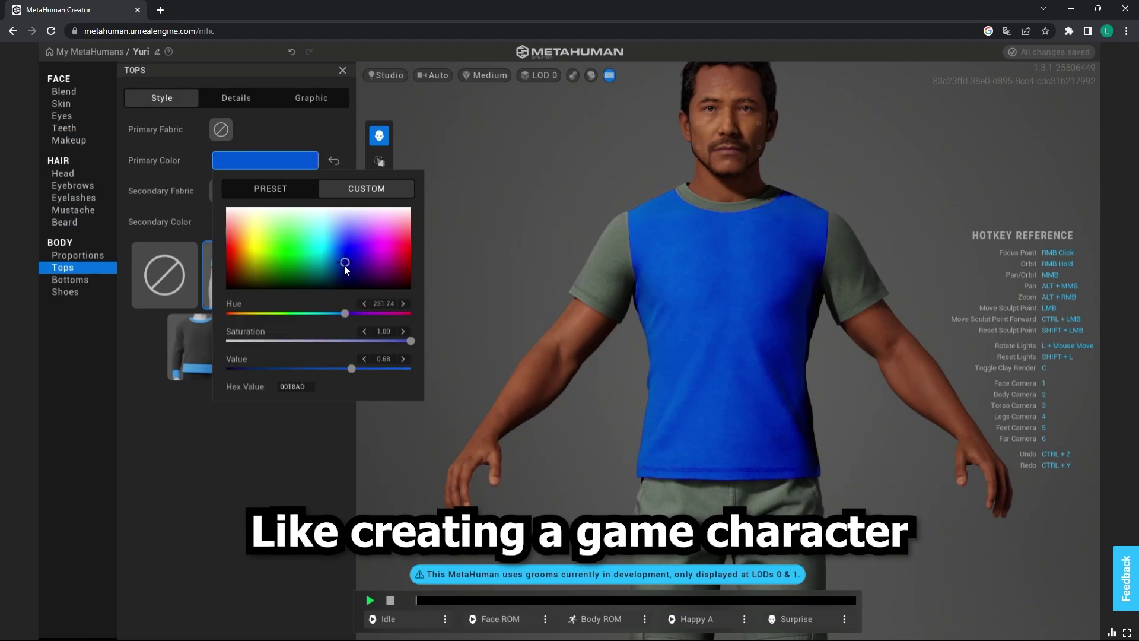
click(340, 287)
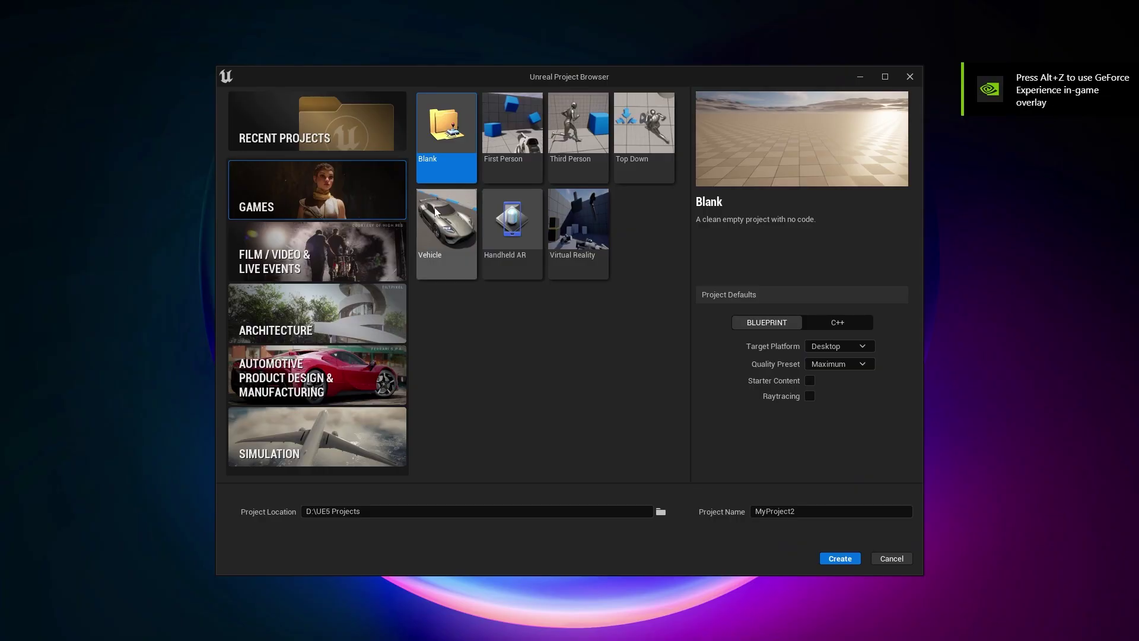
In the Unreal Project Browser, create a Games project from the Third Person template, named NewANimation
click(578, 136)
click(801, 514)
double_click(801, 514)
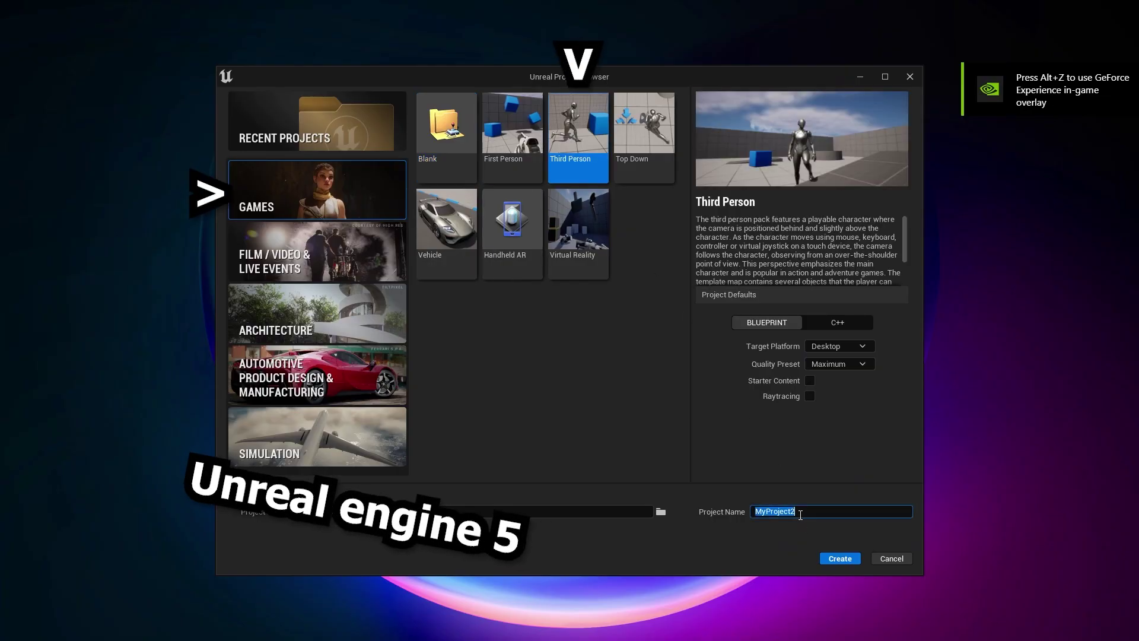
text(NewANimation)
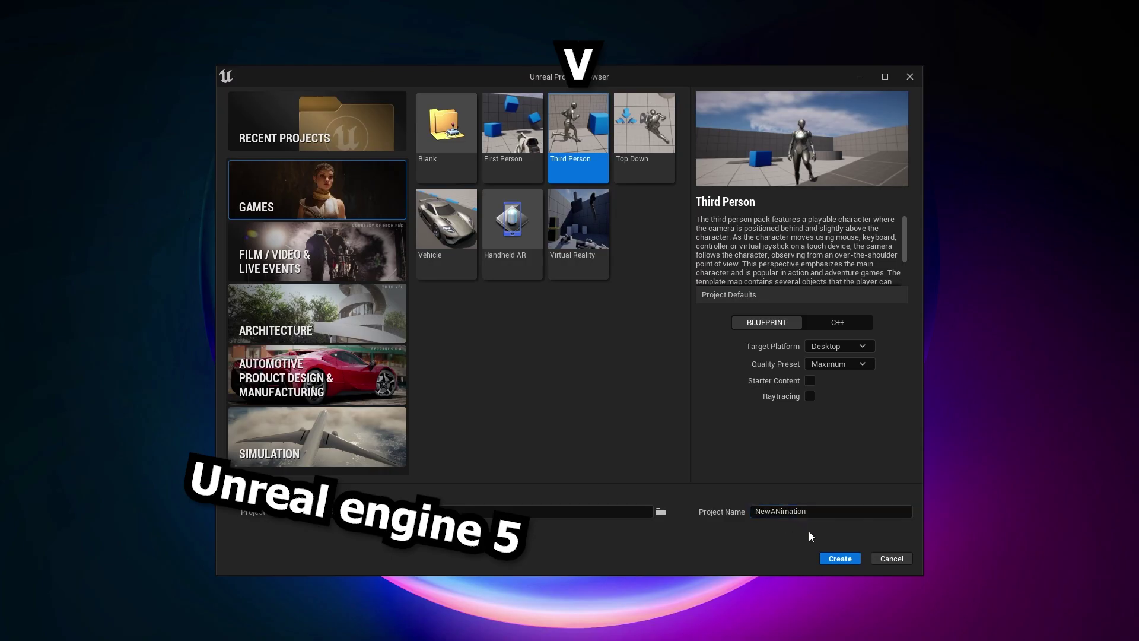
click(839, 557)
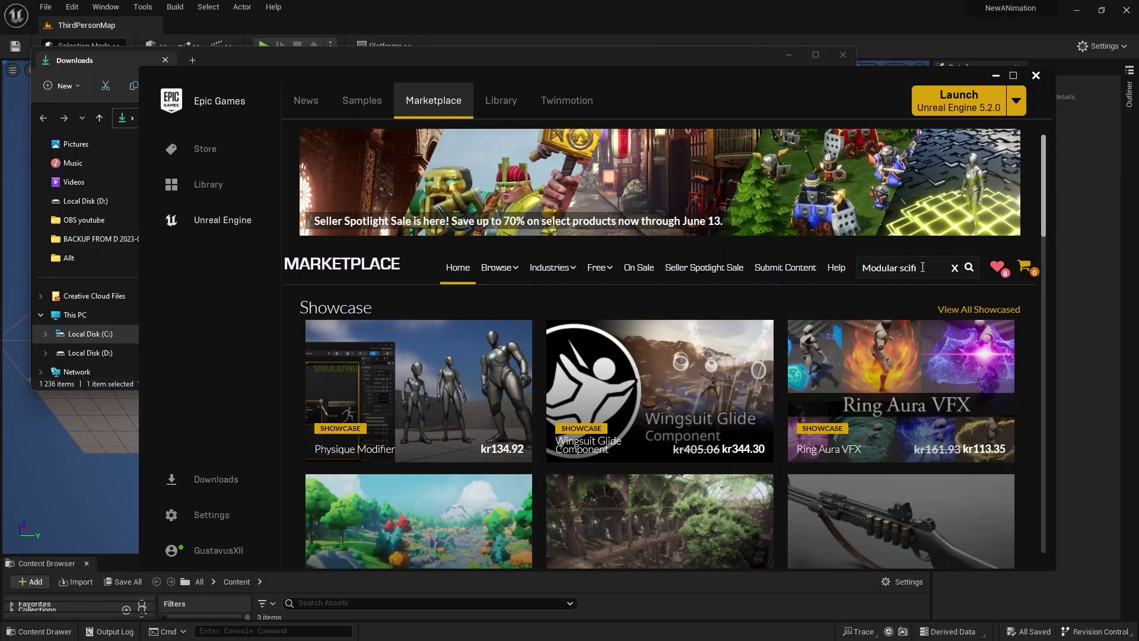
In the Epic Games Launcher, search the Marketplace for "Modular scifi season 2" and open the Modular Scifi Season 2 Starter Bundle page
text(see)
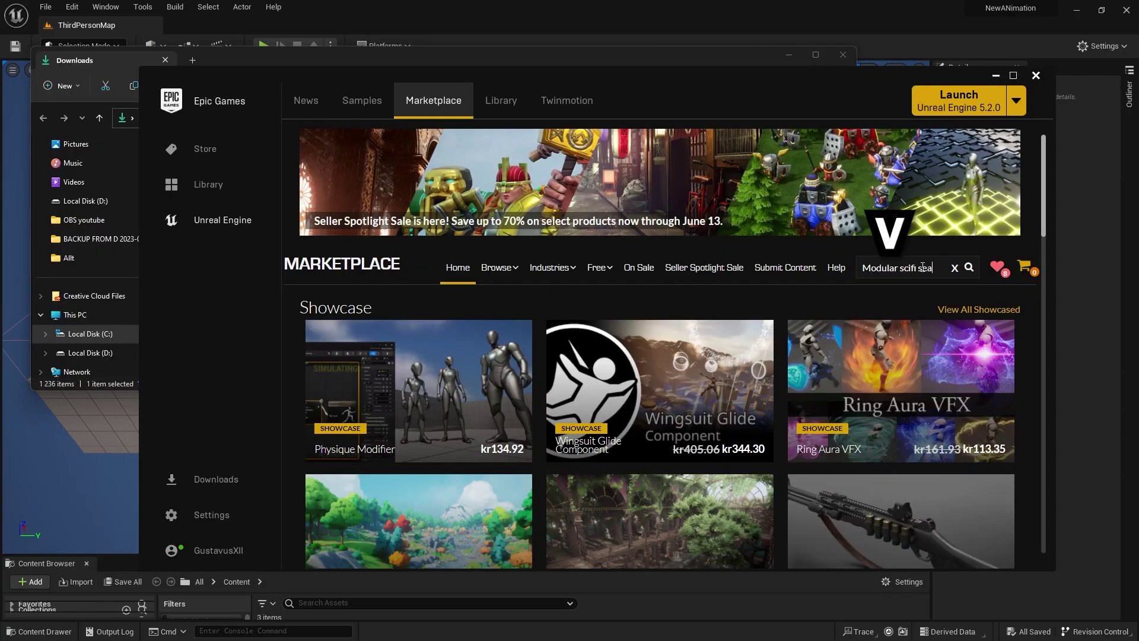
text(son 2)
key(Return)
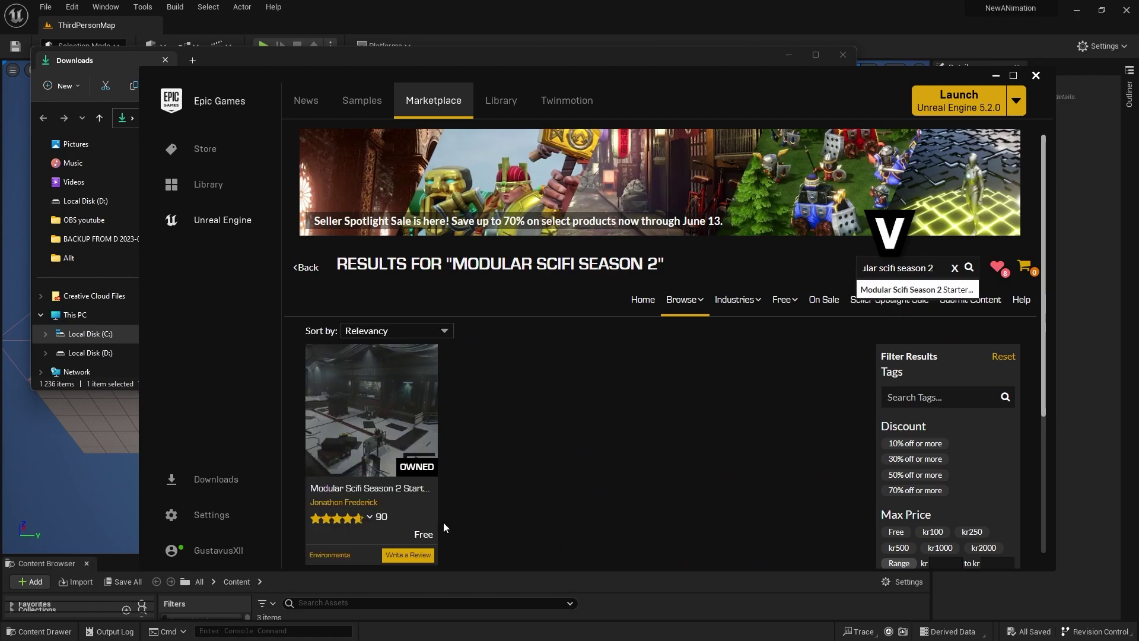
click(377, 498)
scroll(750, 325, down, 1)
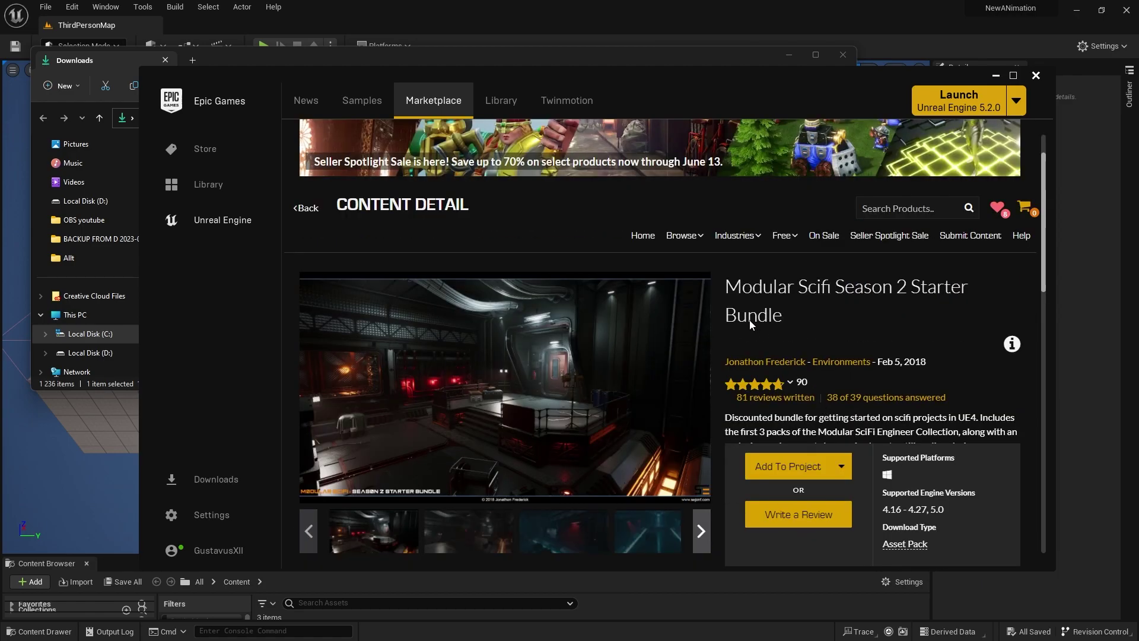
drag(732, 279, 930, 334)
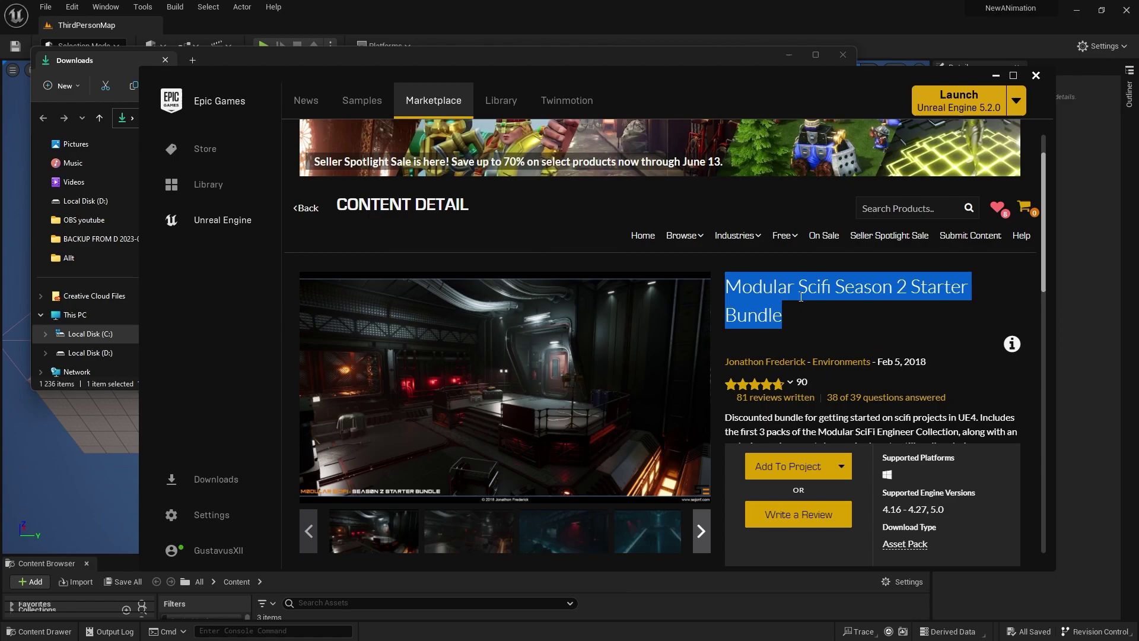
click(929, 328)
Start adding the bundle to a project, show all projects, and select NewANimation as the target
scroll(929, 328, down, 1)
click(788, 408)
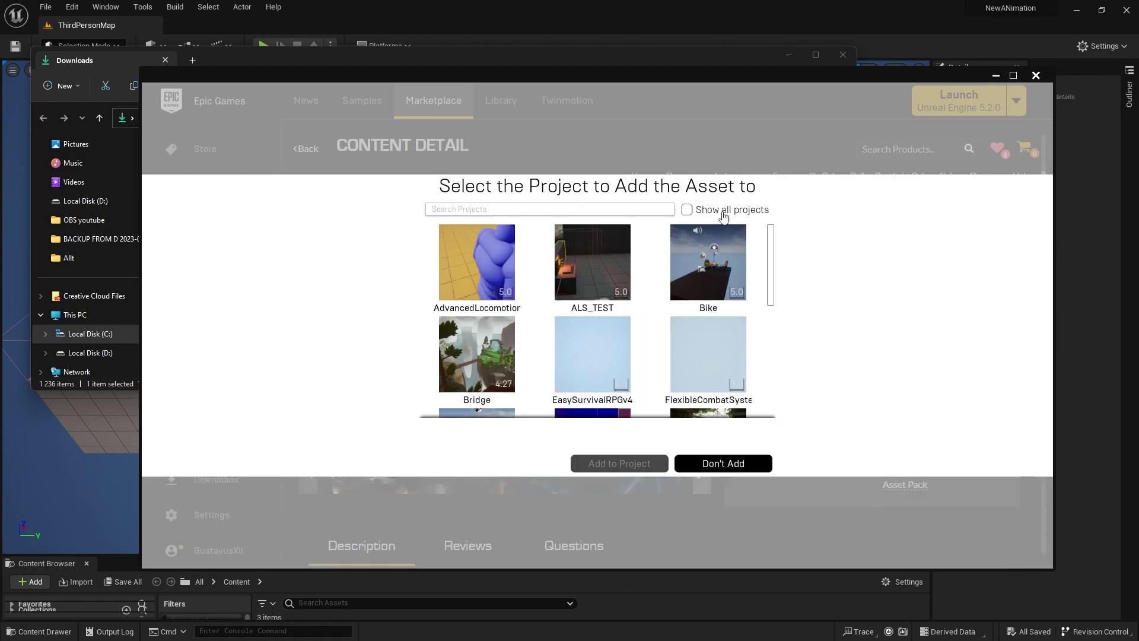
click(687, 210)
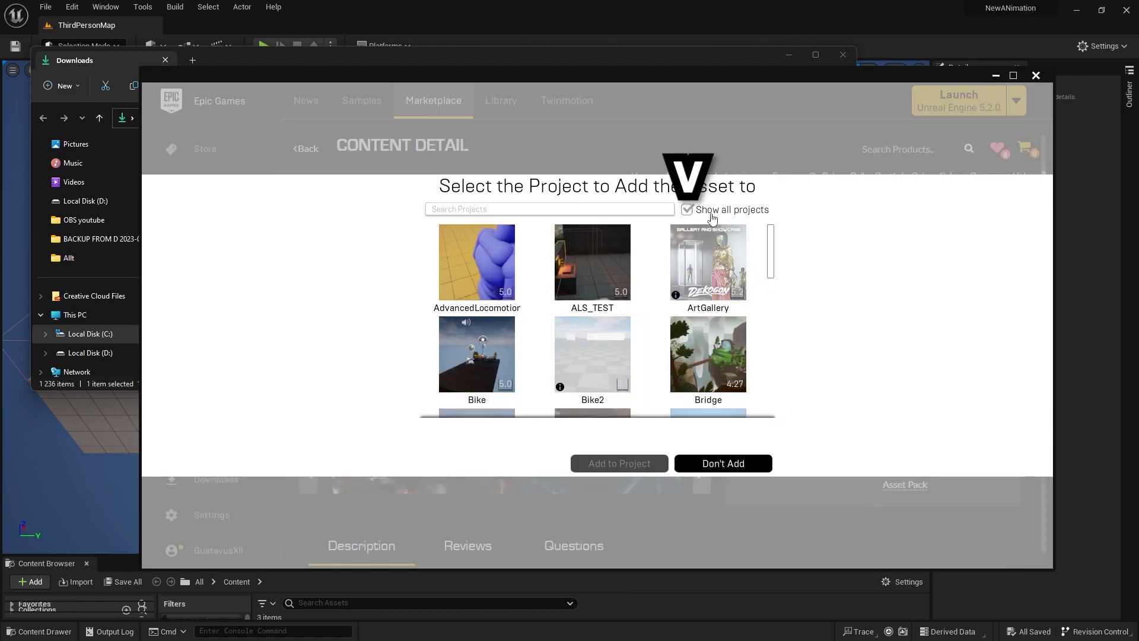
click(605, 209)
text(anim)
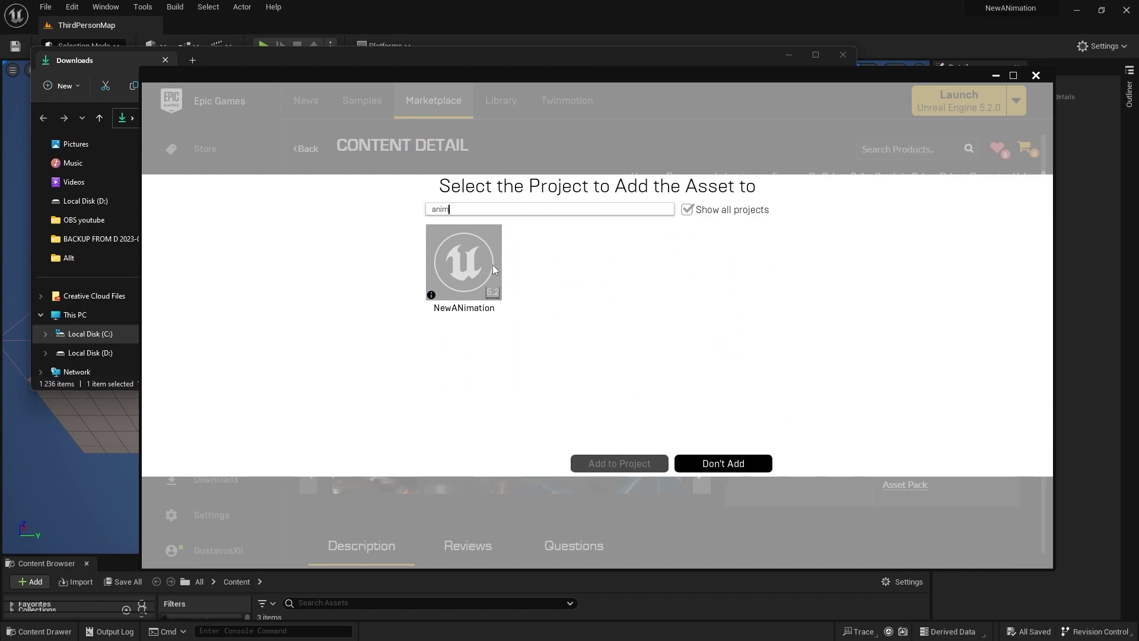
click(474, 267)
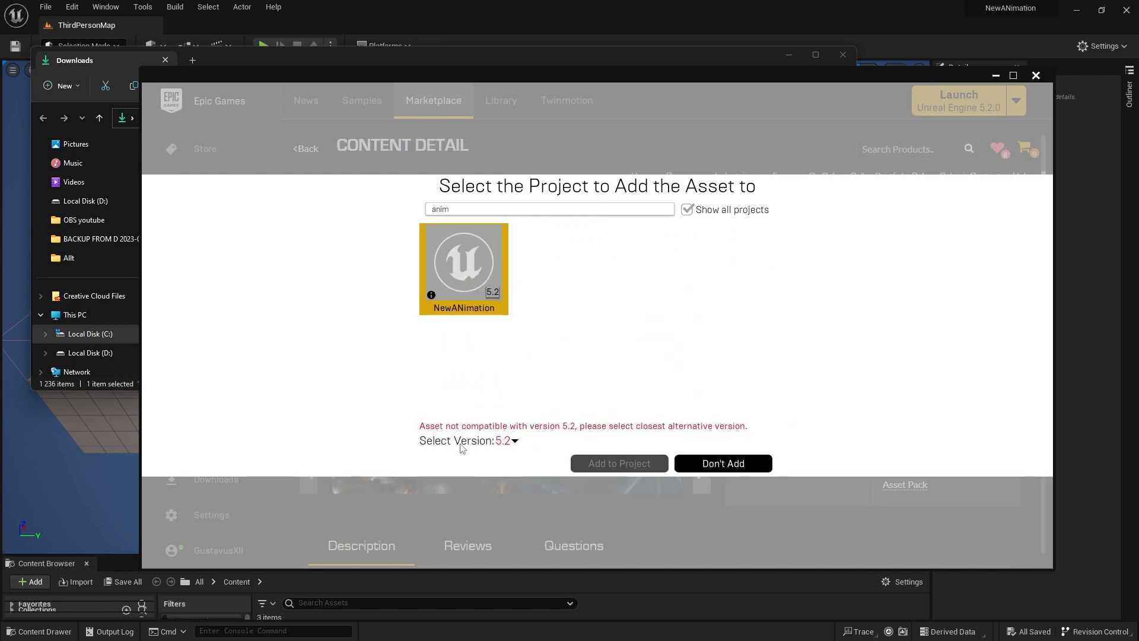
Choose asset version 5.0, add the bundle to the project, and allow existing files to be replaced
click(512, 442)
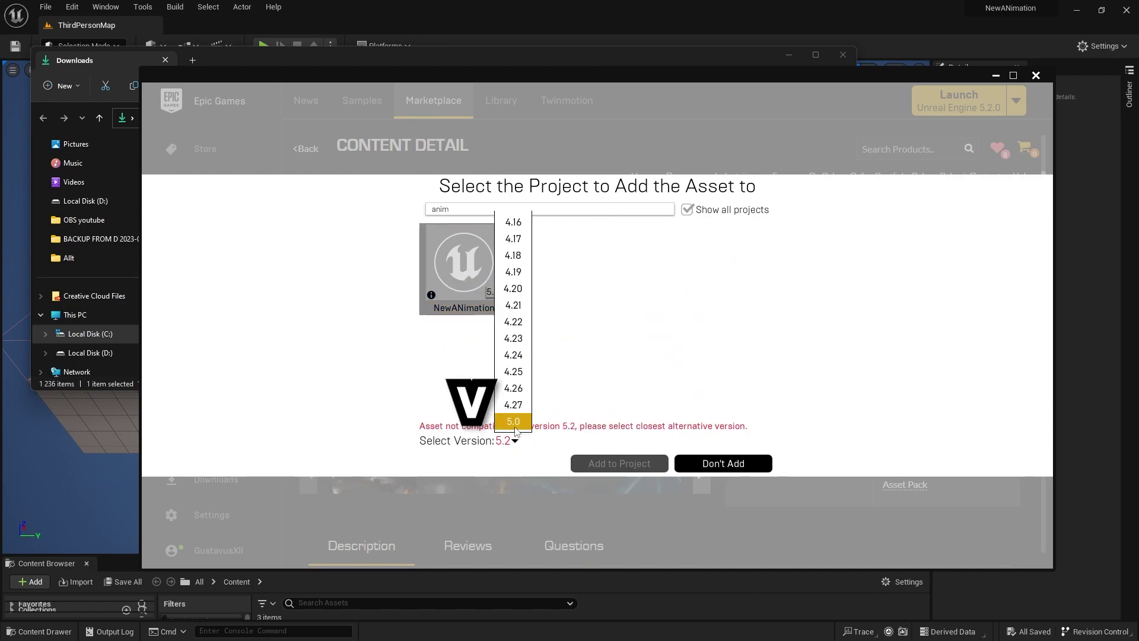
click(514, 422)
click(593, 461)
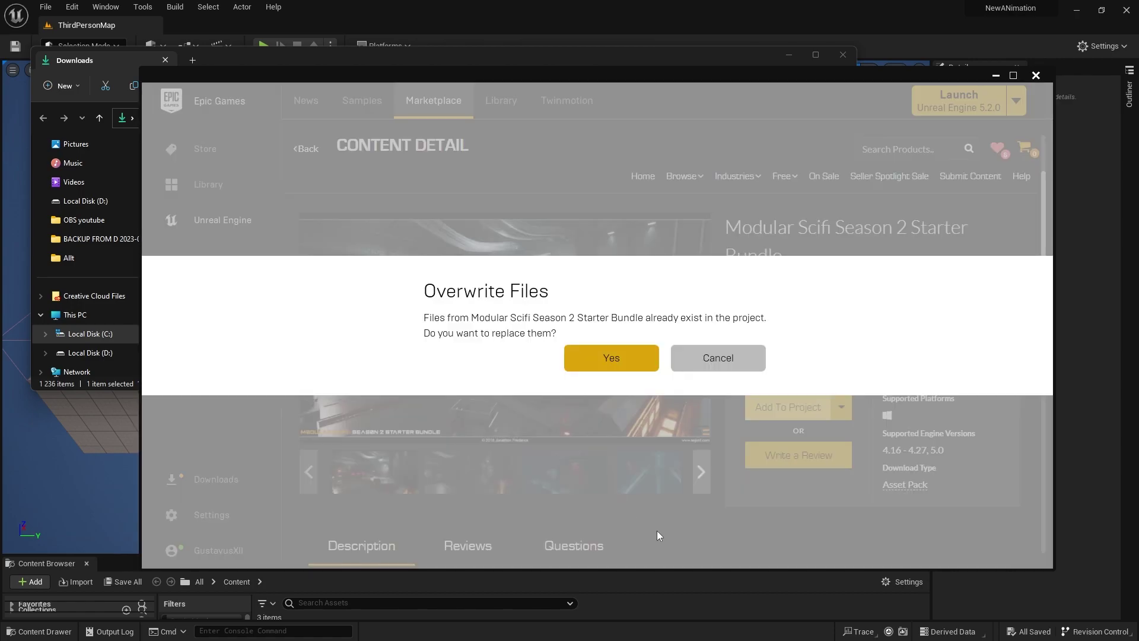
click(612, 360)
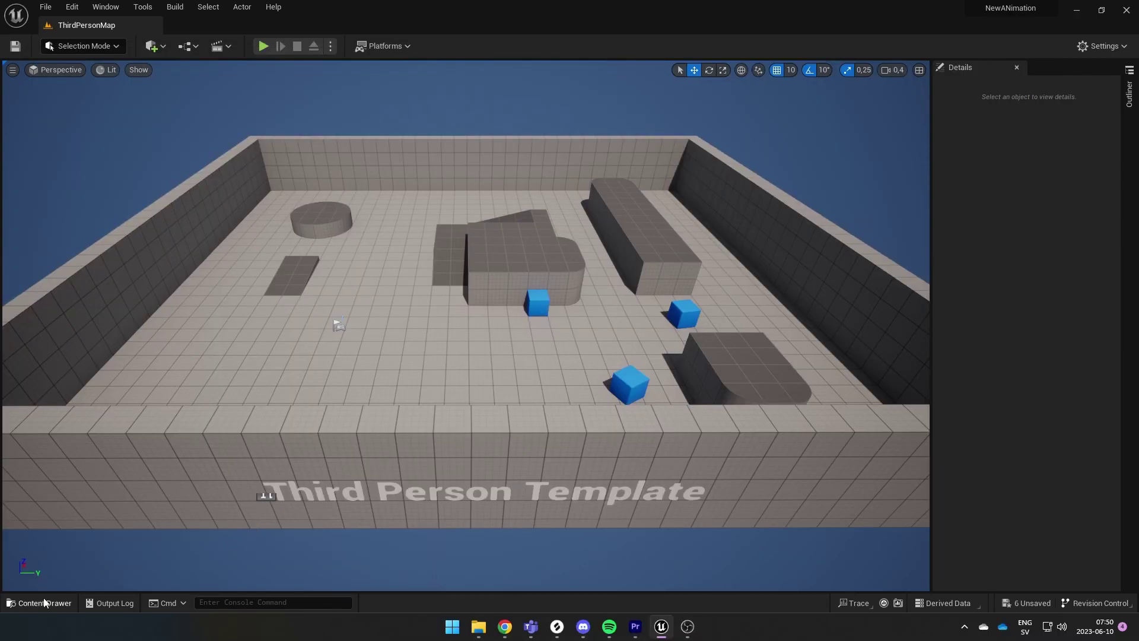
In the Unreal Editor, filter the Content folder to show only Level assets and open the Example_2_Dynamic level
click(45, 603)
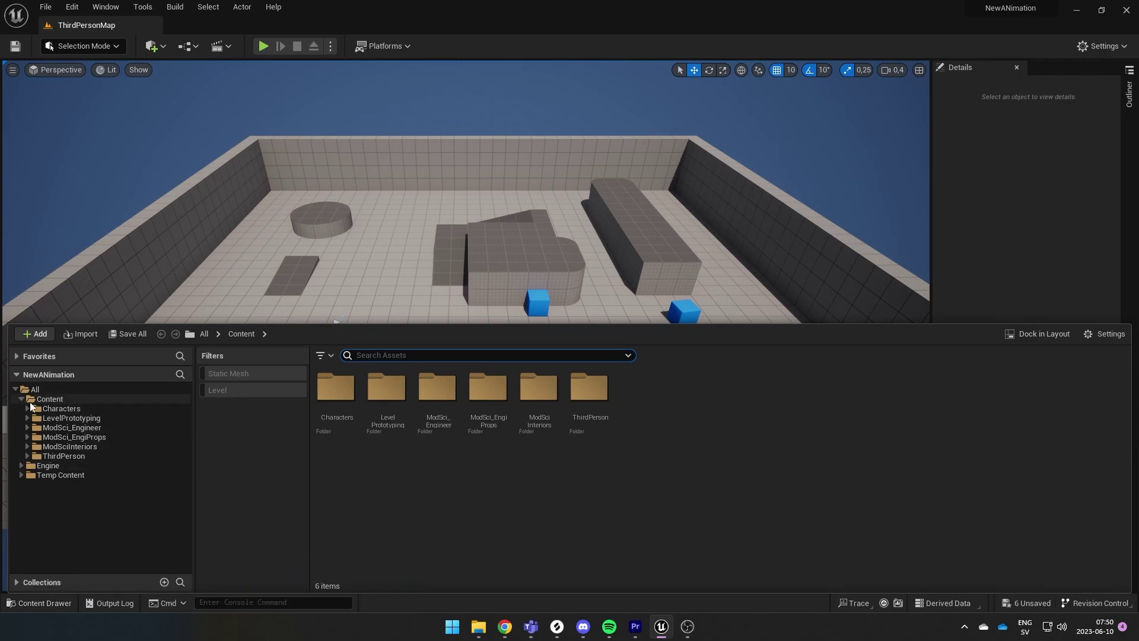
click(55, 400)
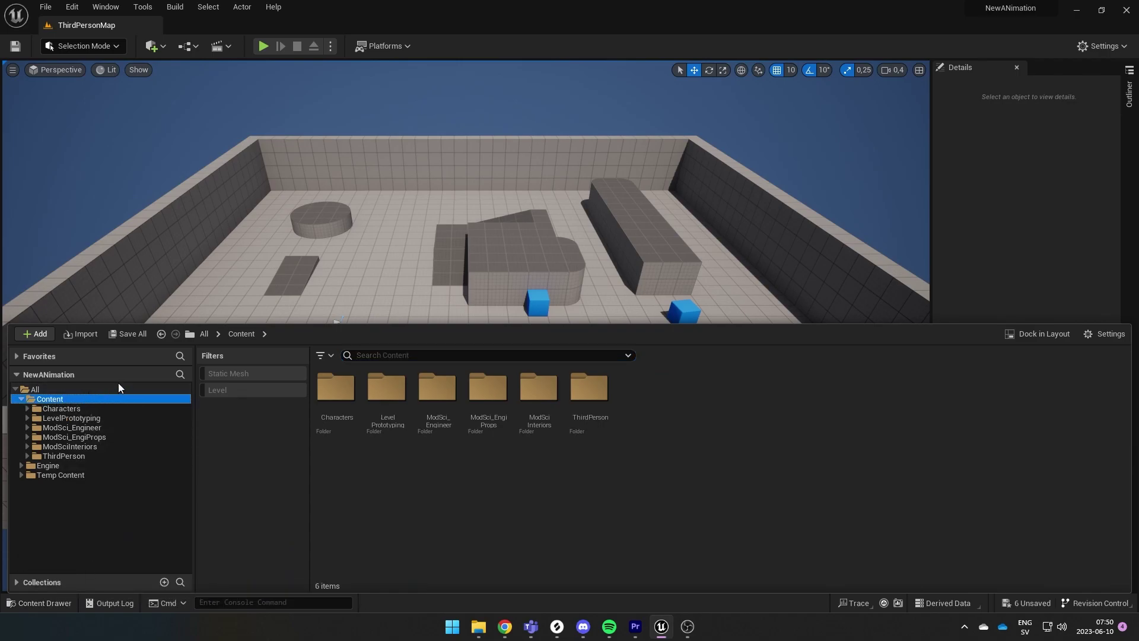
click(329, 355)
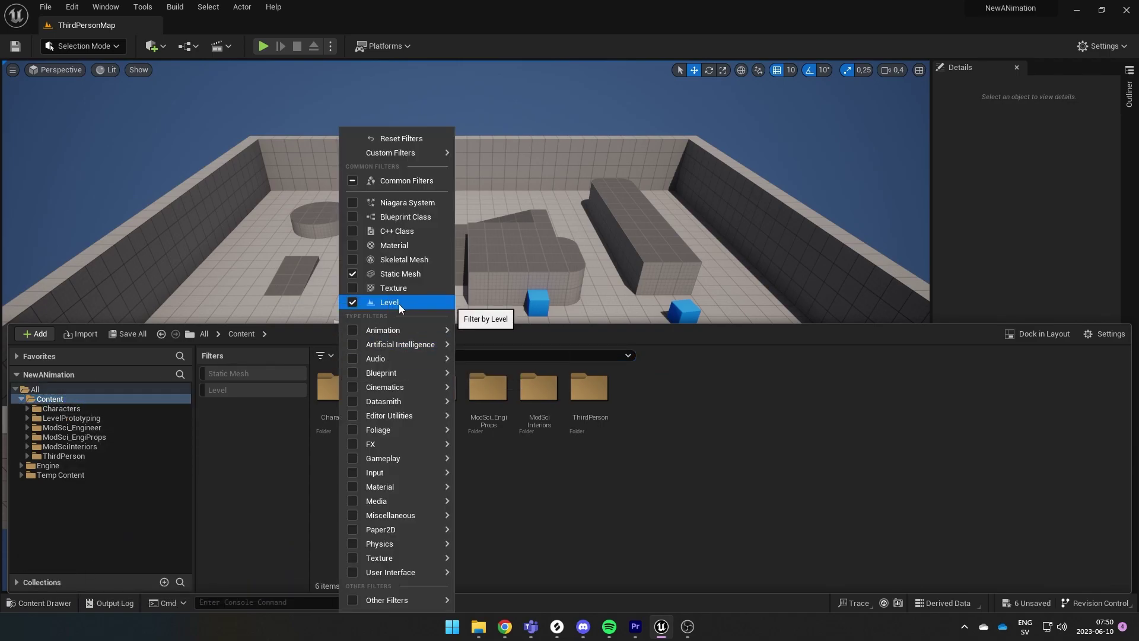
click(352, 302)
click(222, 434)
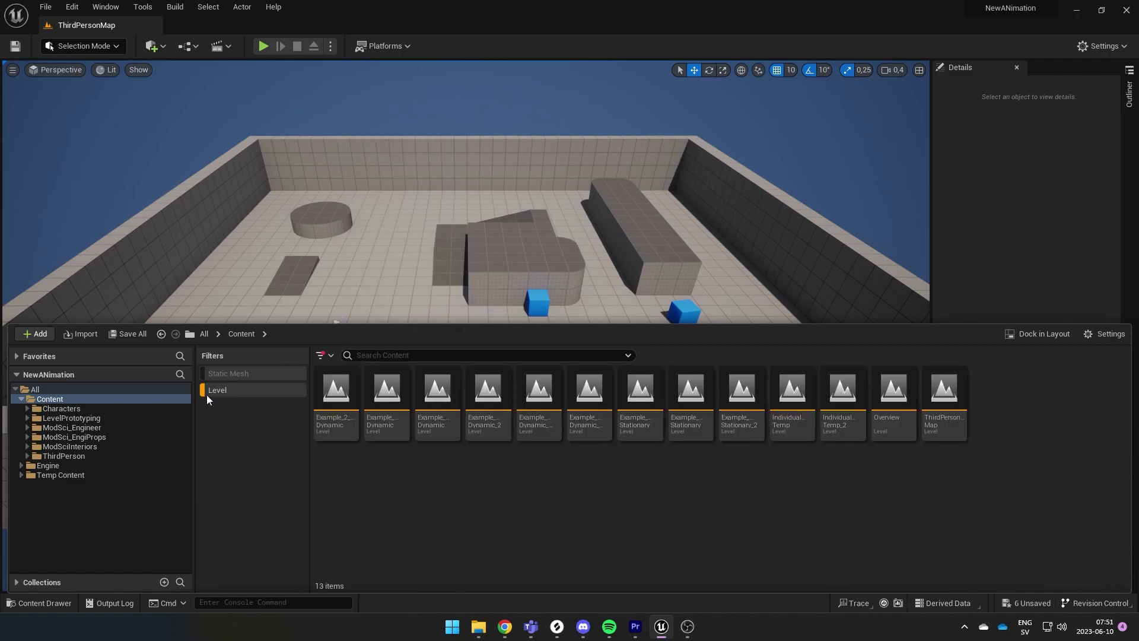
click(339, 392)
double_click(339, 391)
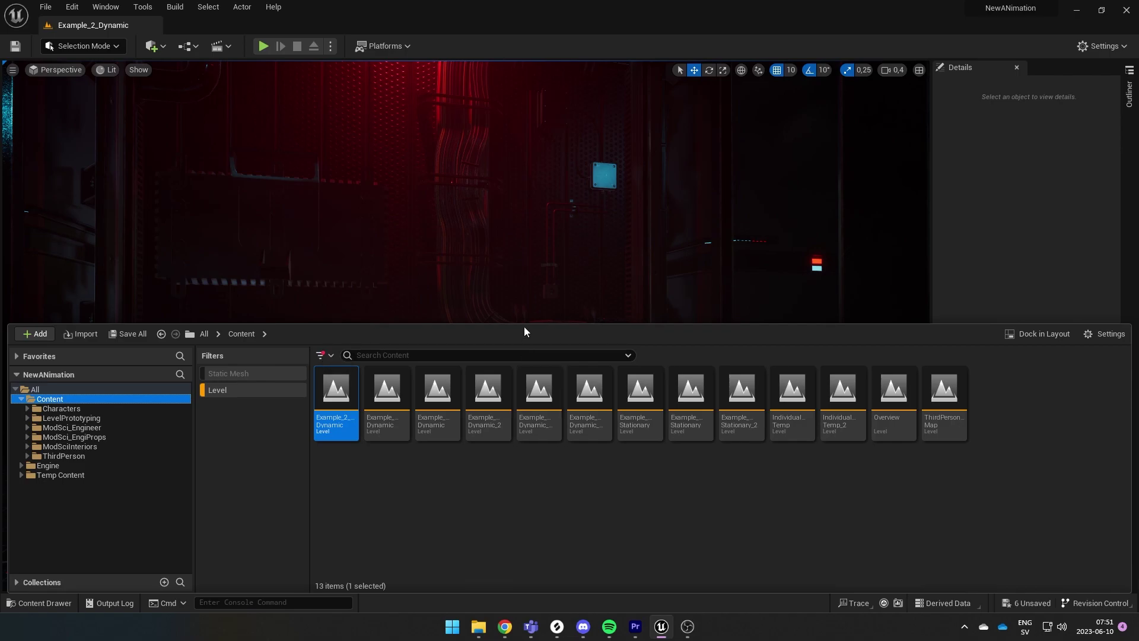
Examine the Example_2_Dynamic interior in the viewport, toggling Game View, and frame the red-lit wall bay
drag(523, 323, 516, 496)
right_drag(514, 476, 493, 451)
key(s)
scroll(514, 473, down, 1)
key(s)
scroll(584, 329, up, 1)
right_drag(593, 326, 332, 335)
key(g)
key(g)
key(g)
key(g)
key(g)
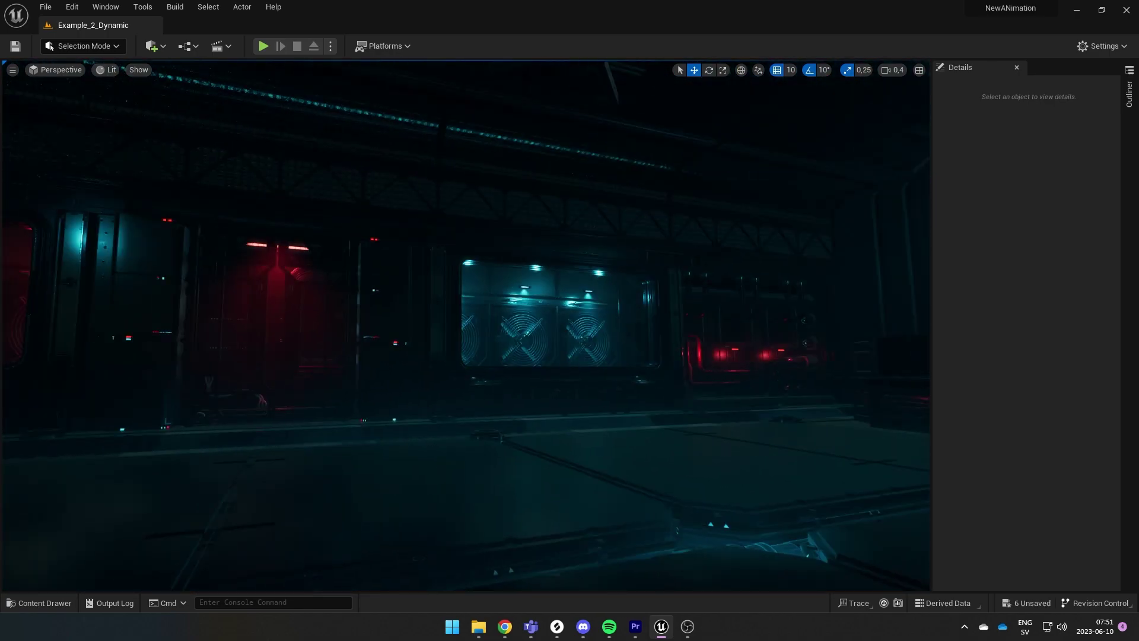
right_drag(332, 227, 227, 228)
key(w)
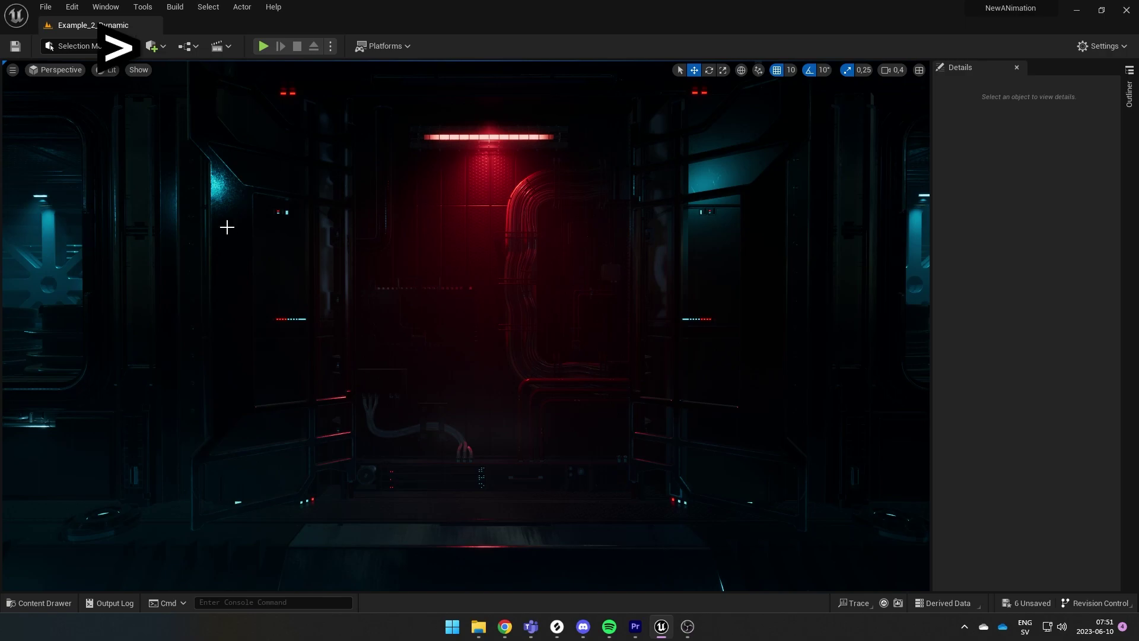
Open Quixel Bridge and add the Yuri character from My MetaHumans to the project at Highest Quality
click(159, 48)
click(191, 92)
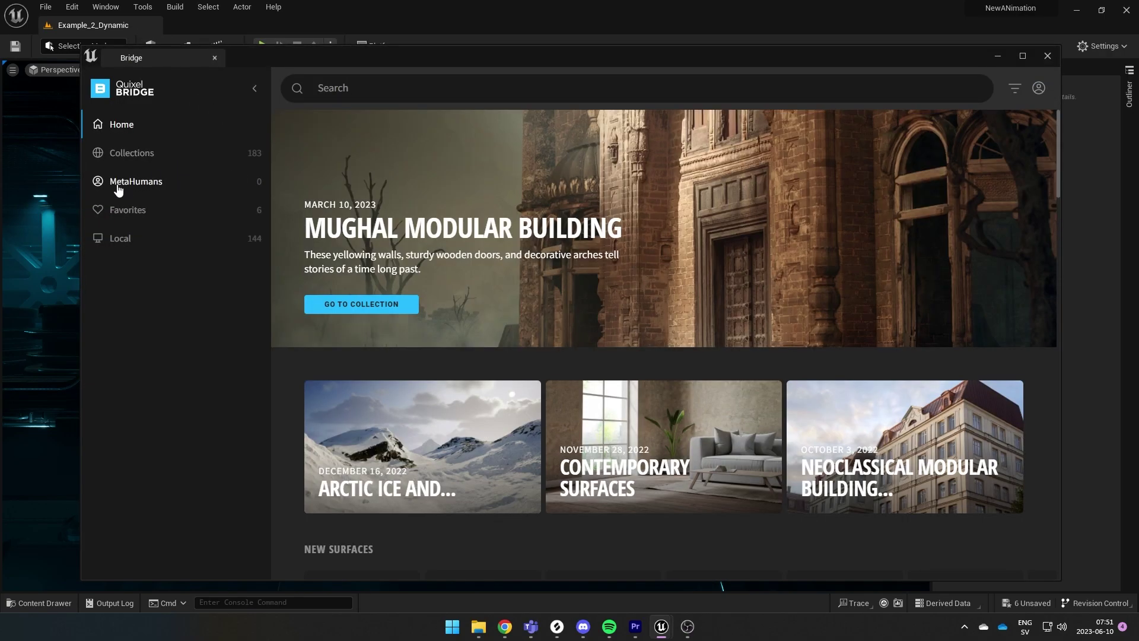
click(118, 188)
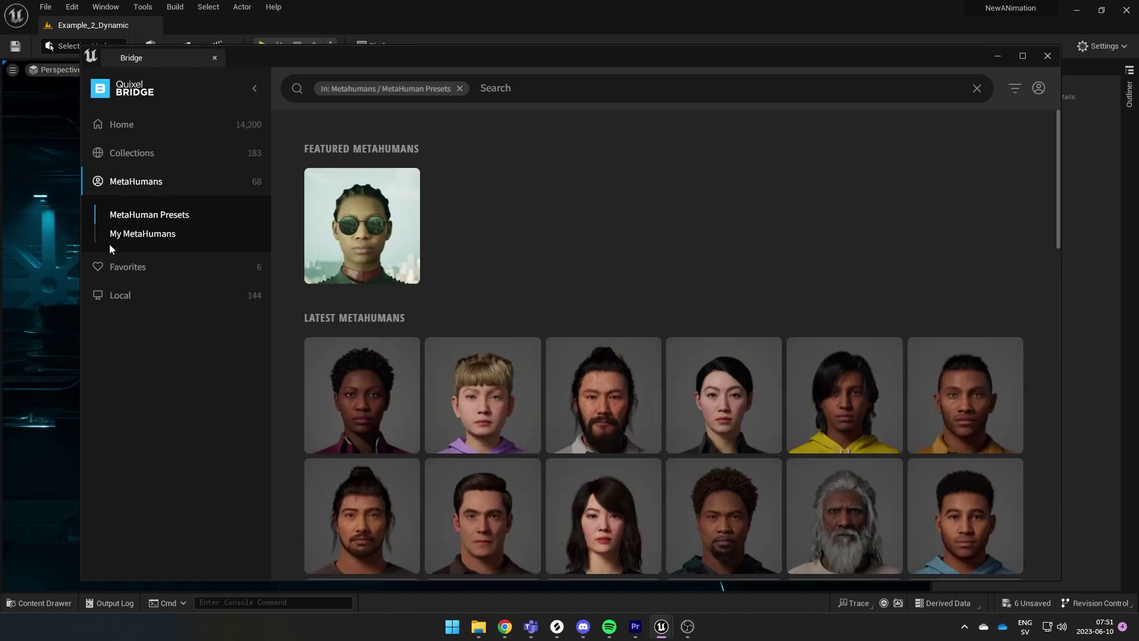
click(147, 241)
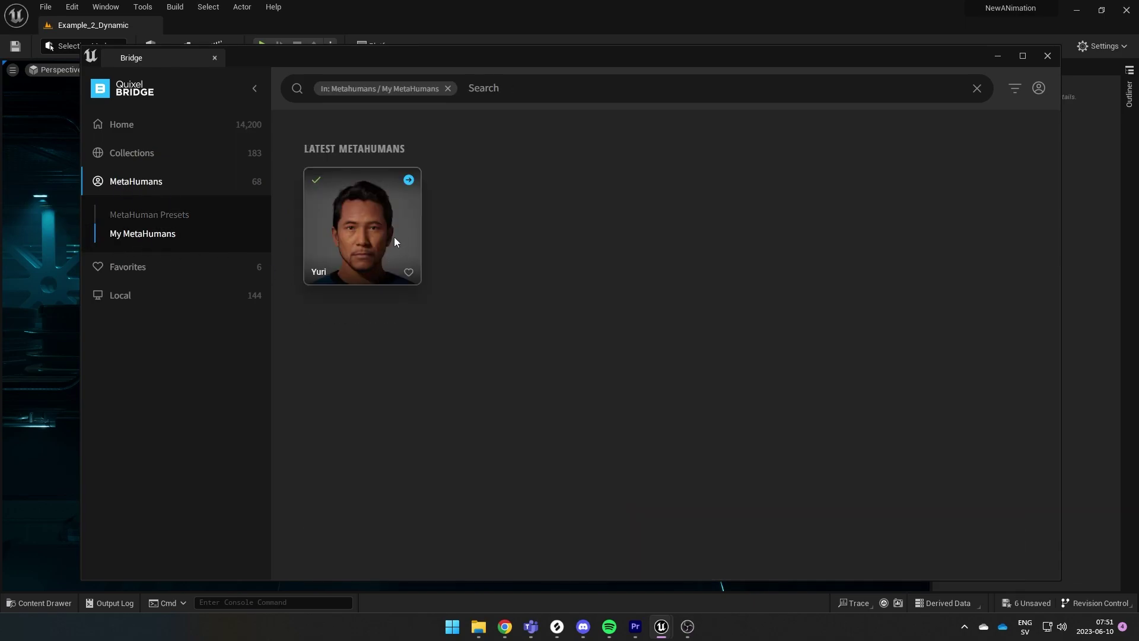
click(376, 229)
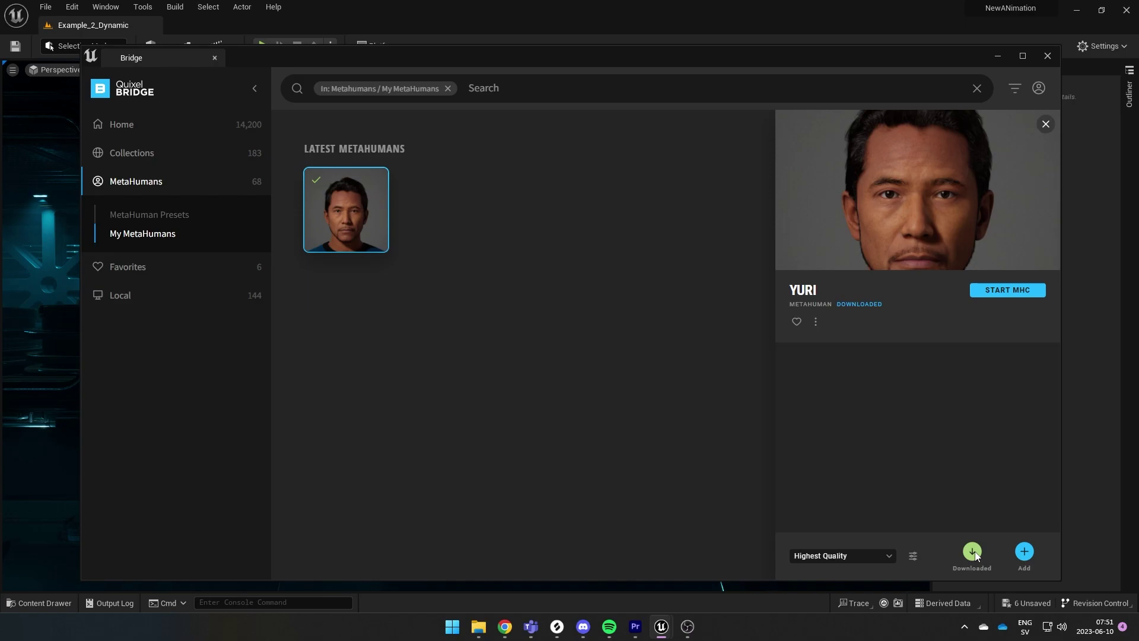
click(1025, 551)
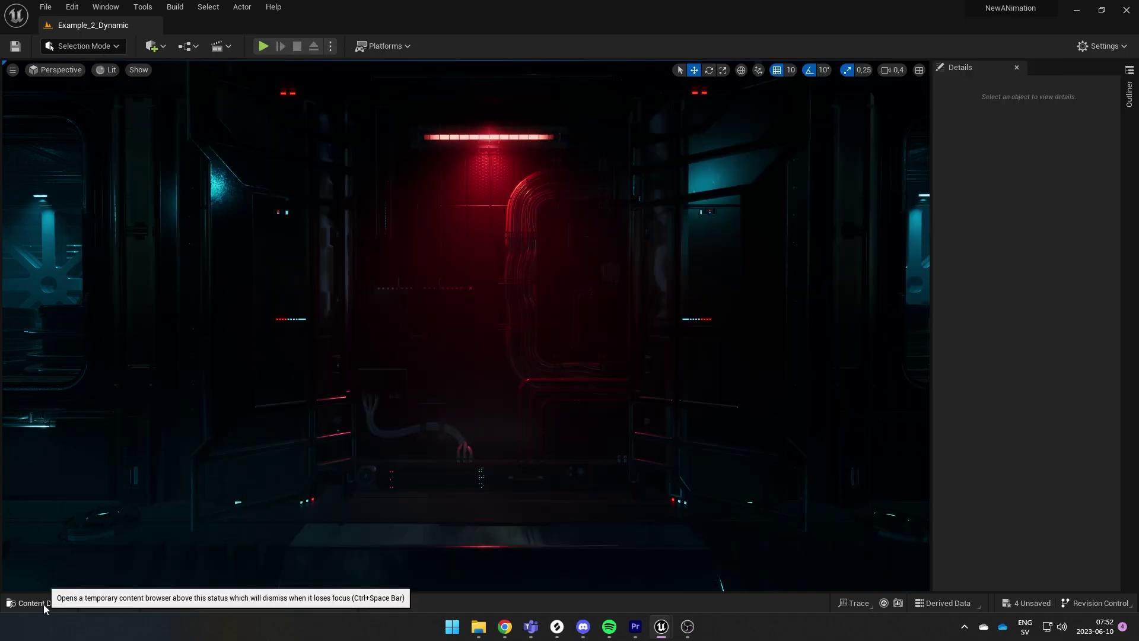
Enlarge the content browser, turn off the Level filter, and open the Yuri folder inside MetaHumans
click(44, 603)
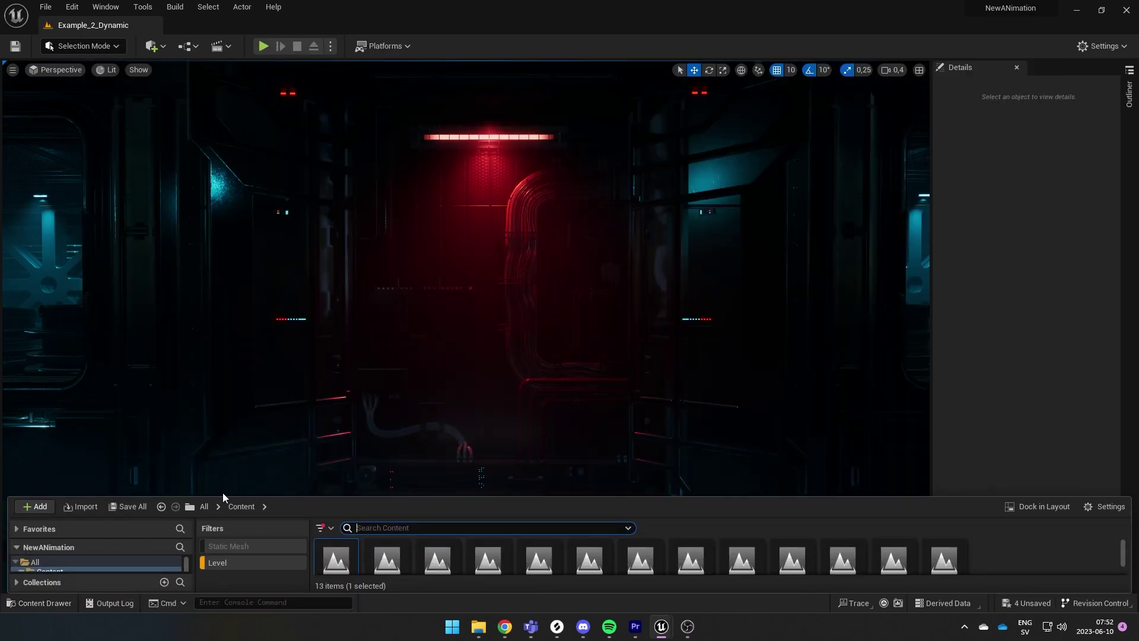
drag(220, 497, 228, 385)
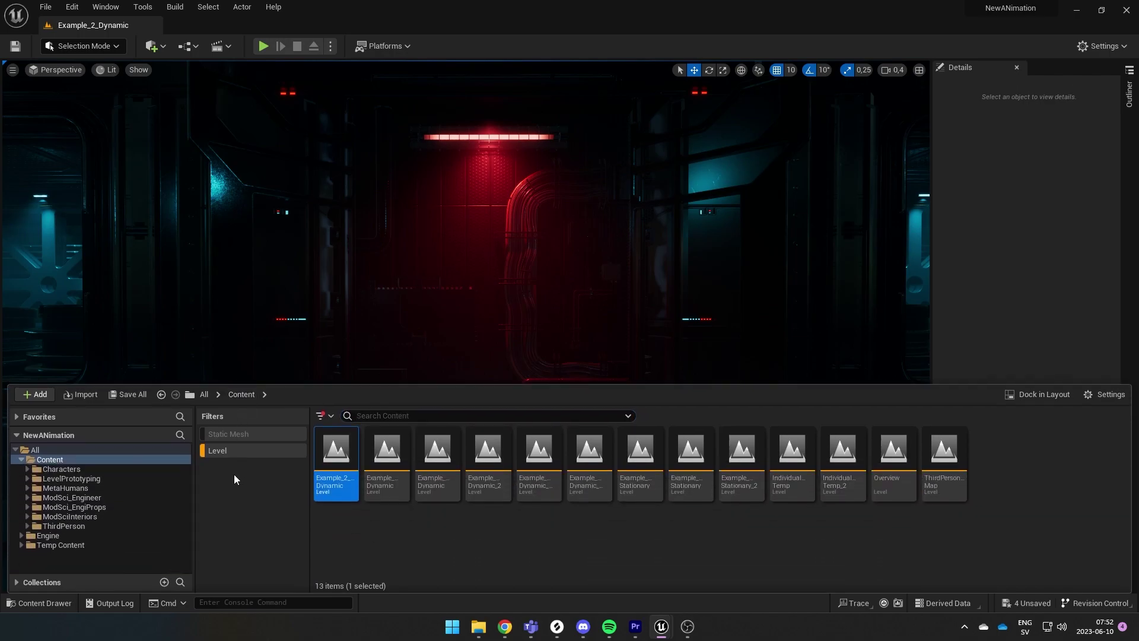
click(221, 450)
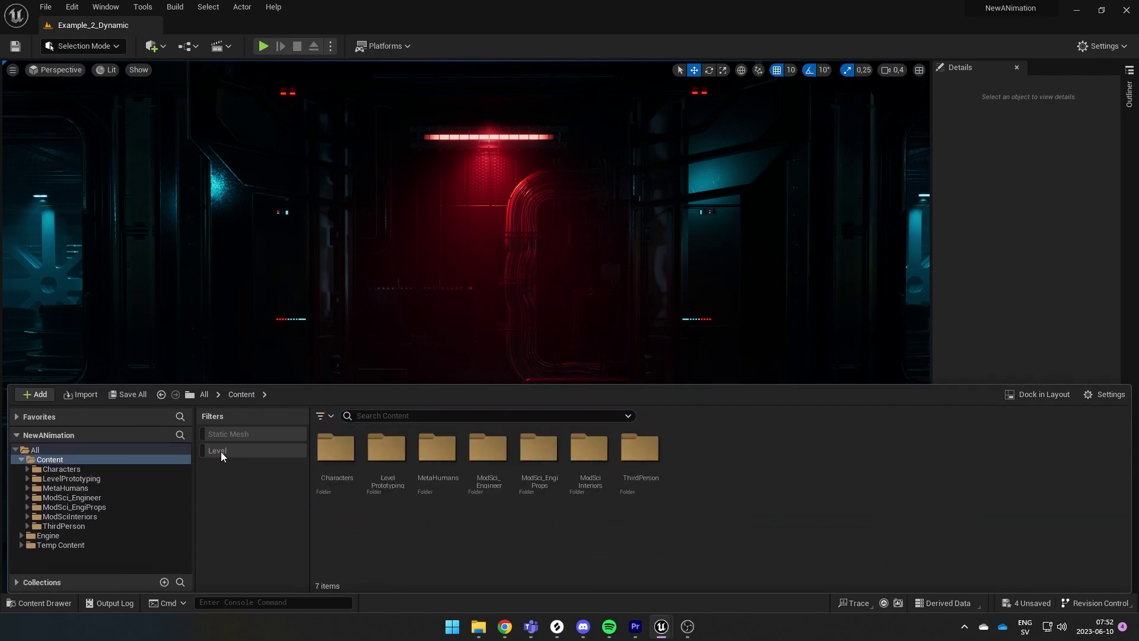
click(86, 489)
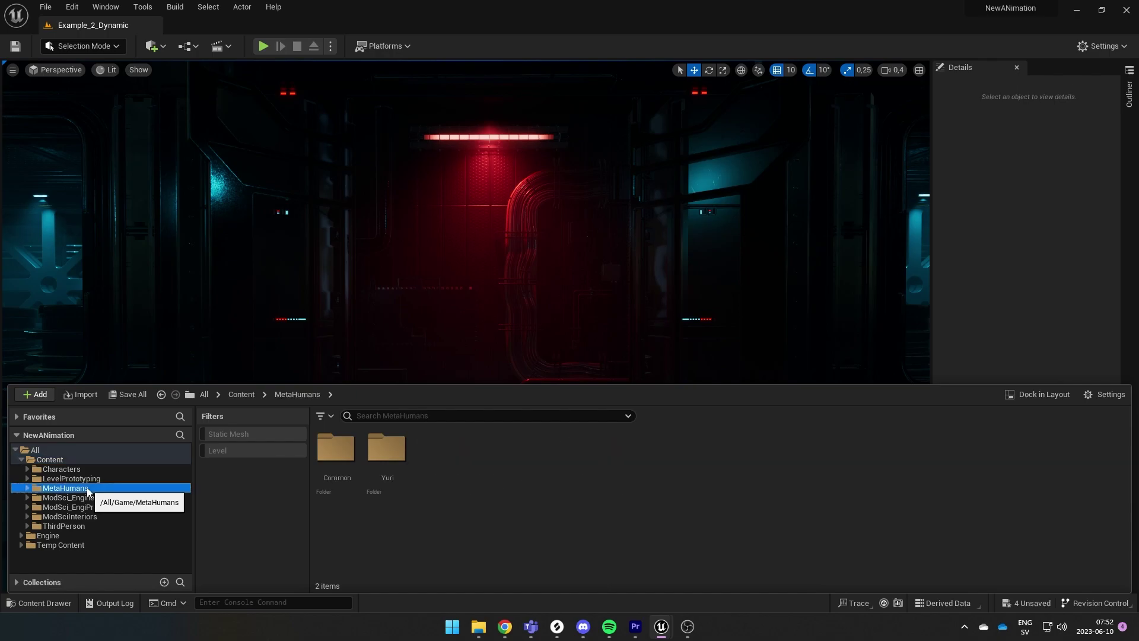
double_click(388, 466)
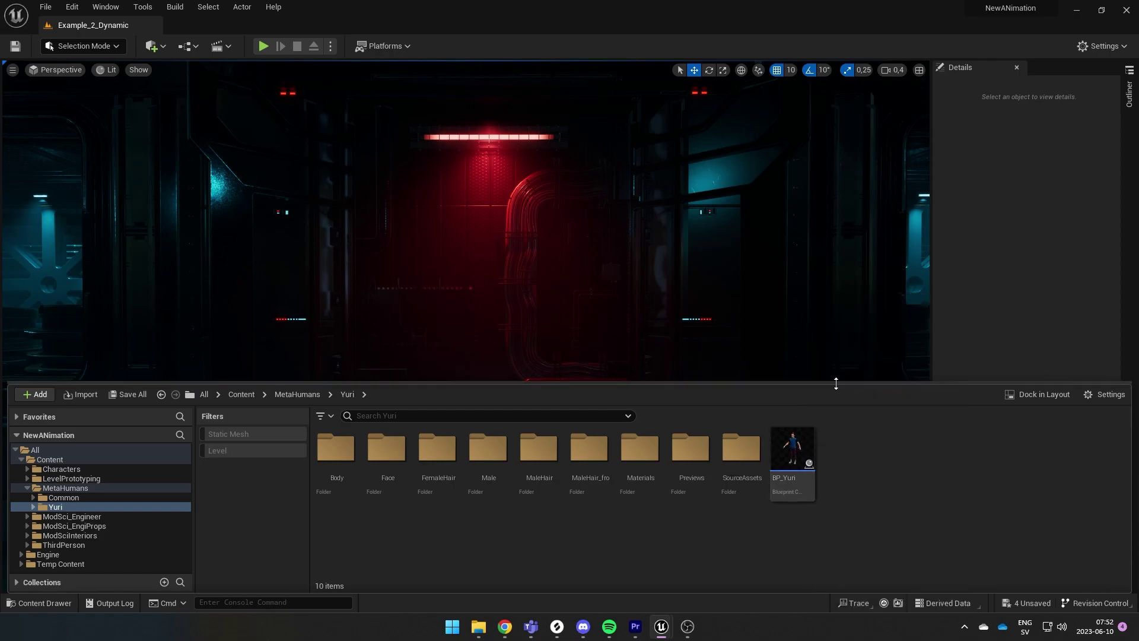
Place BP_Yuri in front of the red-lit wall bay, rotated about 180 degrees around Z to face the view, and preview it in Game View
drag(836, 384, 833, 479)
drag(526, 460, 572, 454)
key(e)
key(w)
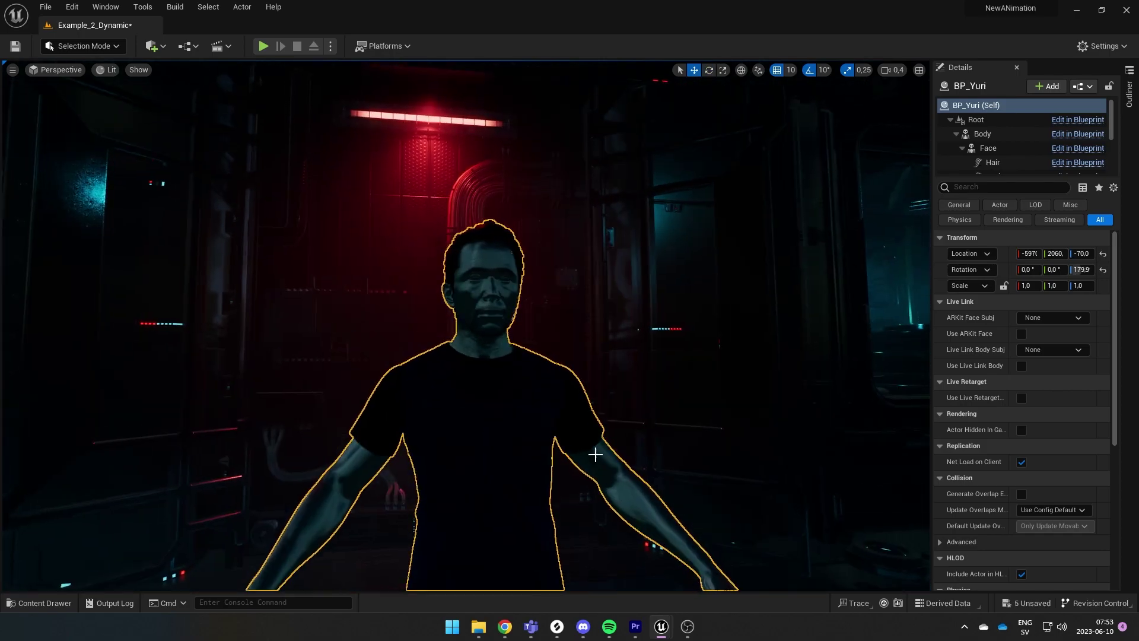
key(g)
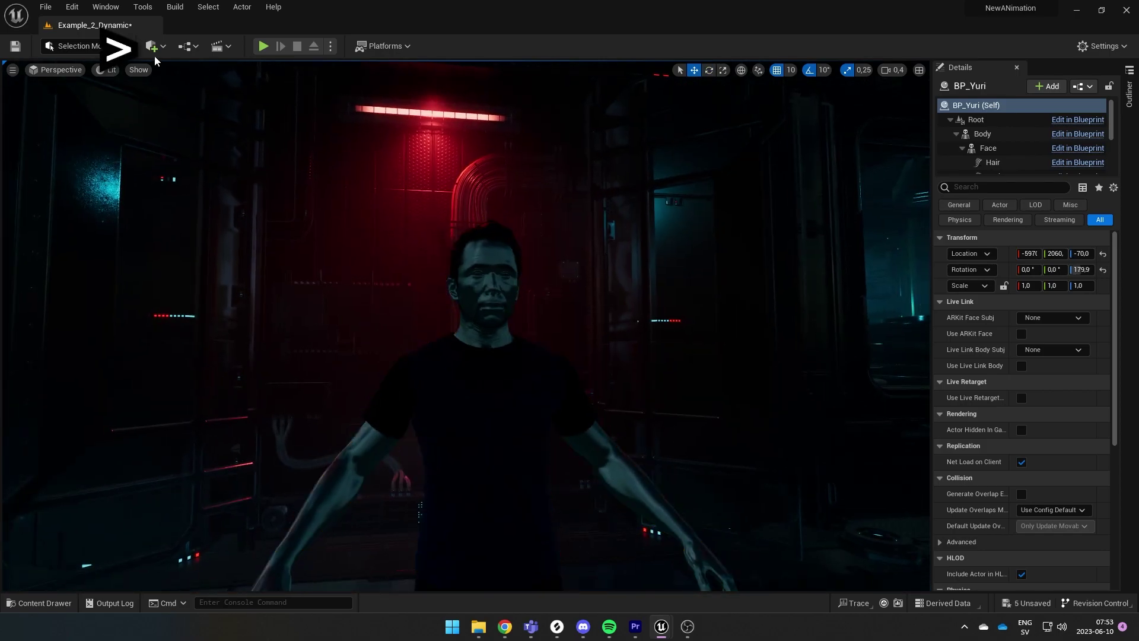
Add a Rect Light to the level, position it in front of BP_Yuri, and focus on it
click(154, 48)
mouse_move(204, 160)
click(322, 202)
right_drag(322, 203, 412, 270)
drag(454, 292, 751, 480)
key(f)
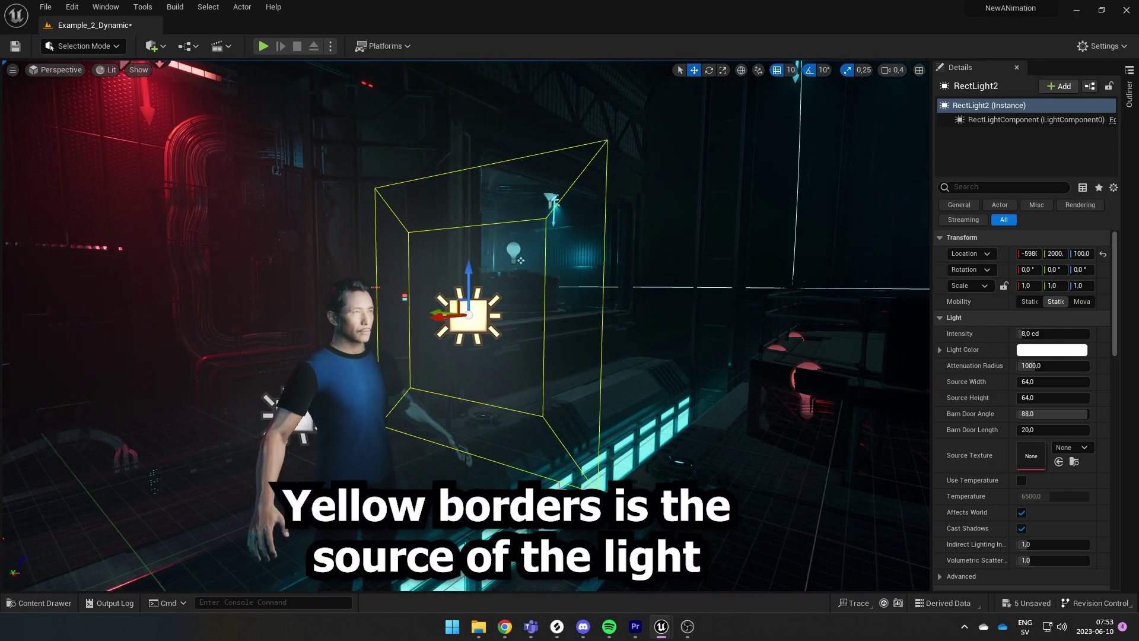
Rotate the Rect Light about 90 degrees around Z so it shines on the character's face
right_drag(546, 371, 522, 371)
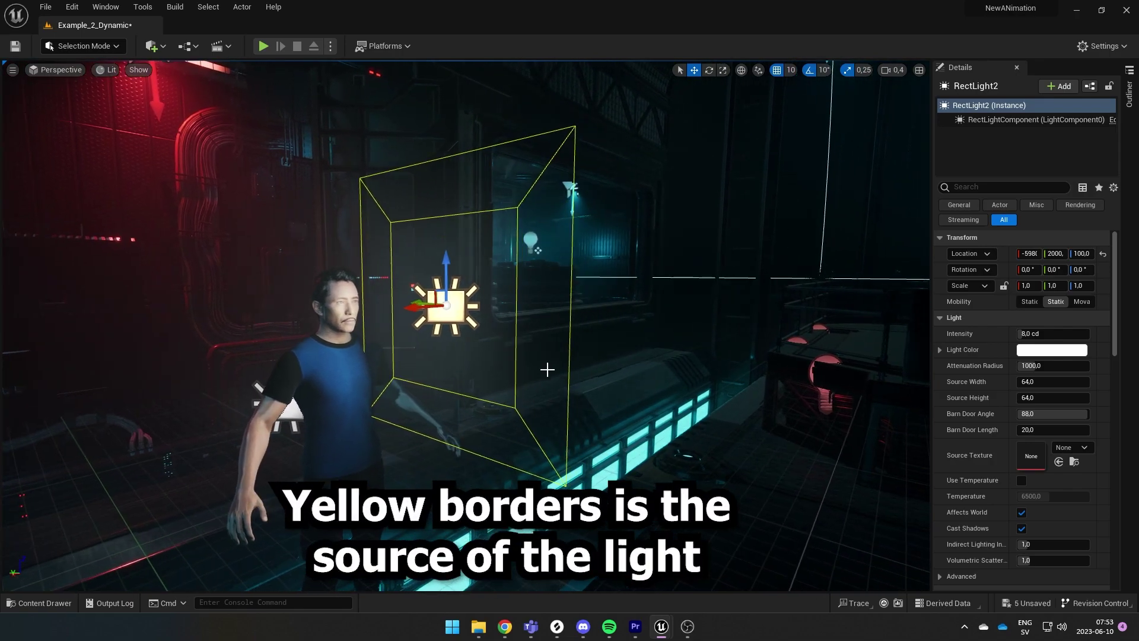
key(e)
drag(480, 311, 318, 311)
right_drag(318, 311, 154, 311)
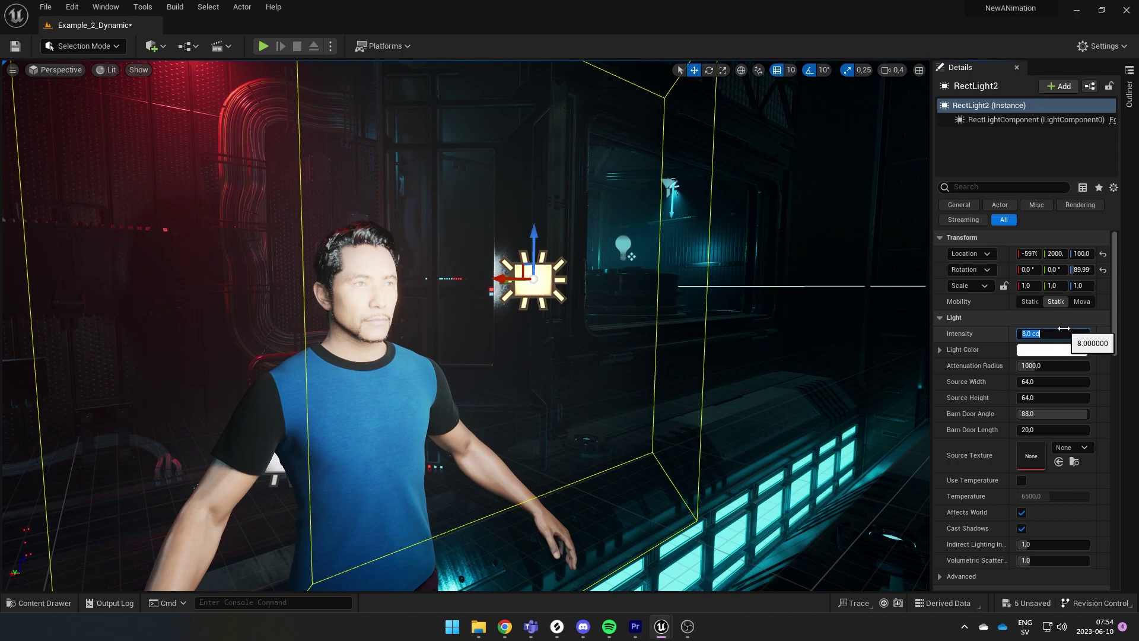
Set the Rect Light to 4 cd, with source width about 30, source height about 25, barn door angle about 62 and attenuation radius about 307
key(Return)
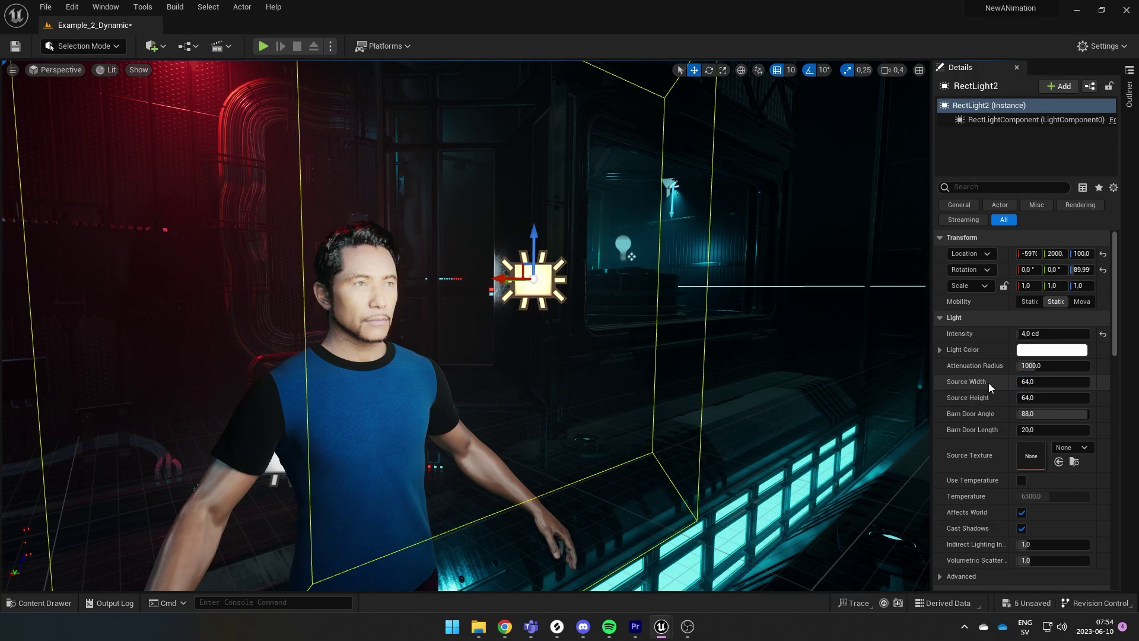
drag(1055, 380, 1044, 409)
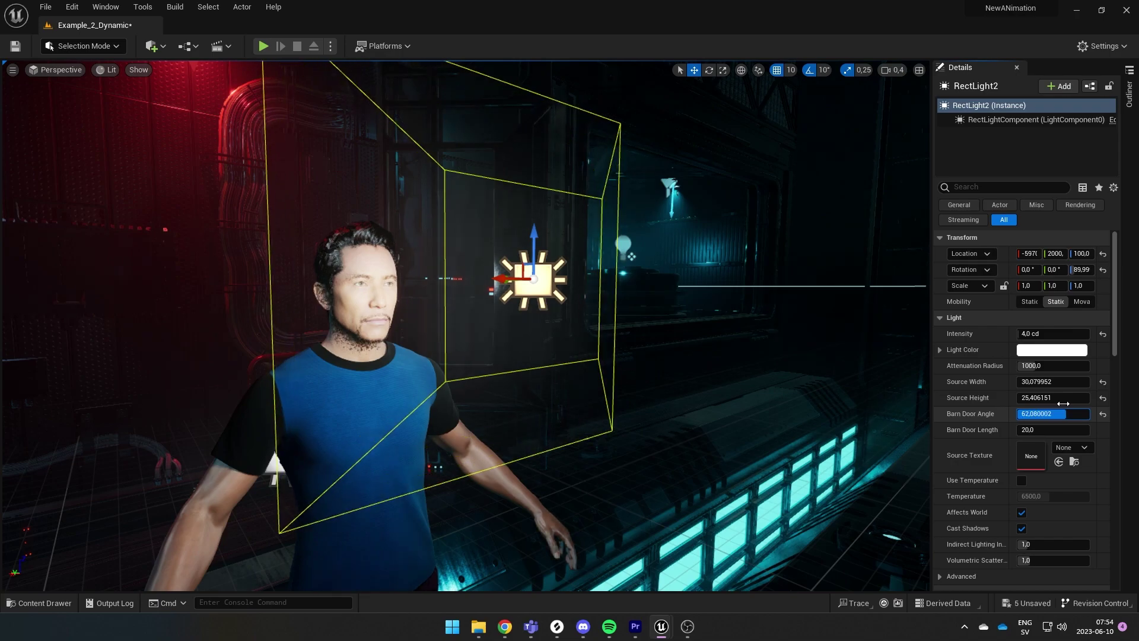
drag(1059, 365, 1038, 366)
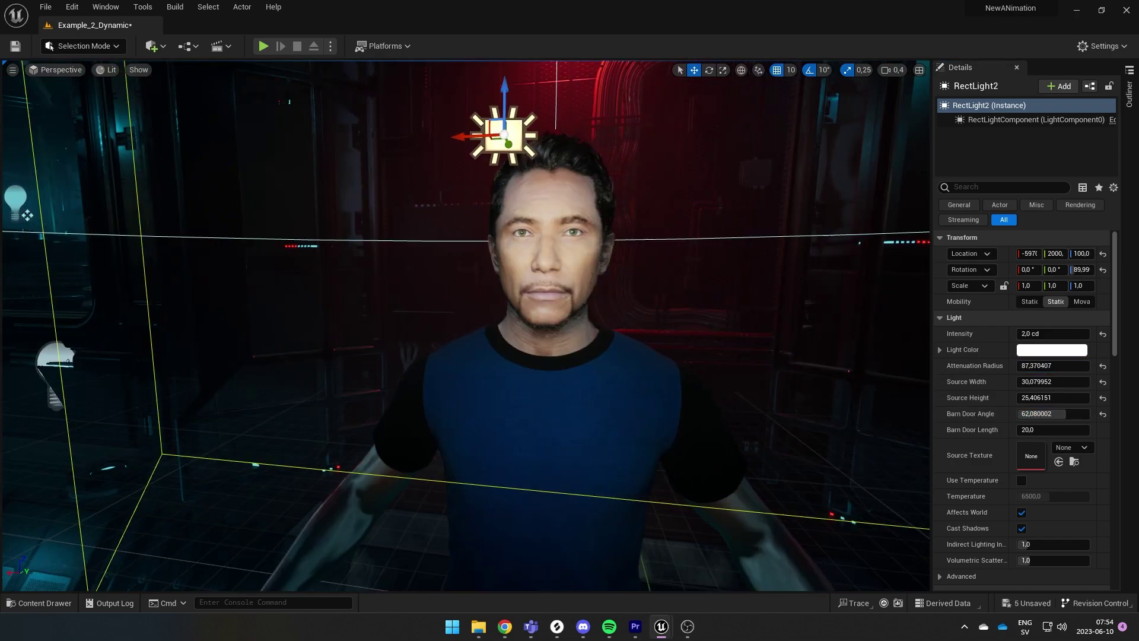
right_drag(466, 327, 699, 315)
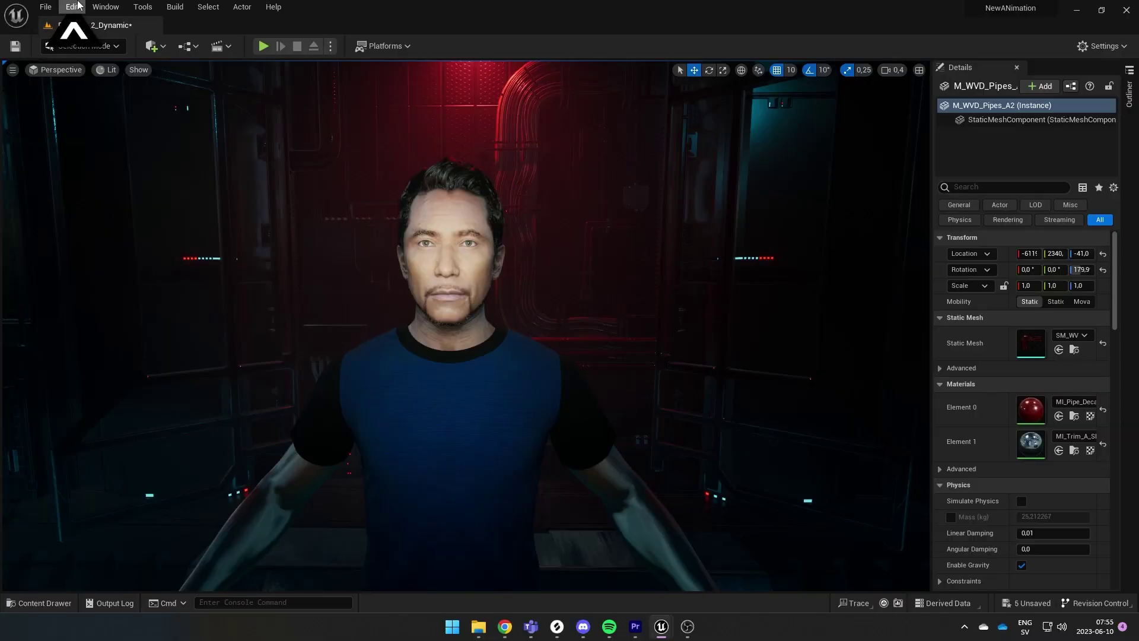
Open the plugin browser and search for "ar kit"
click(78, 6)
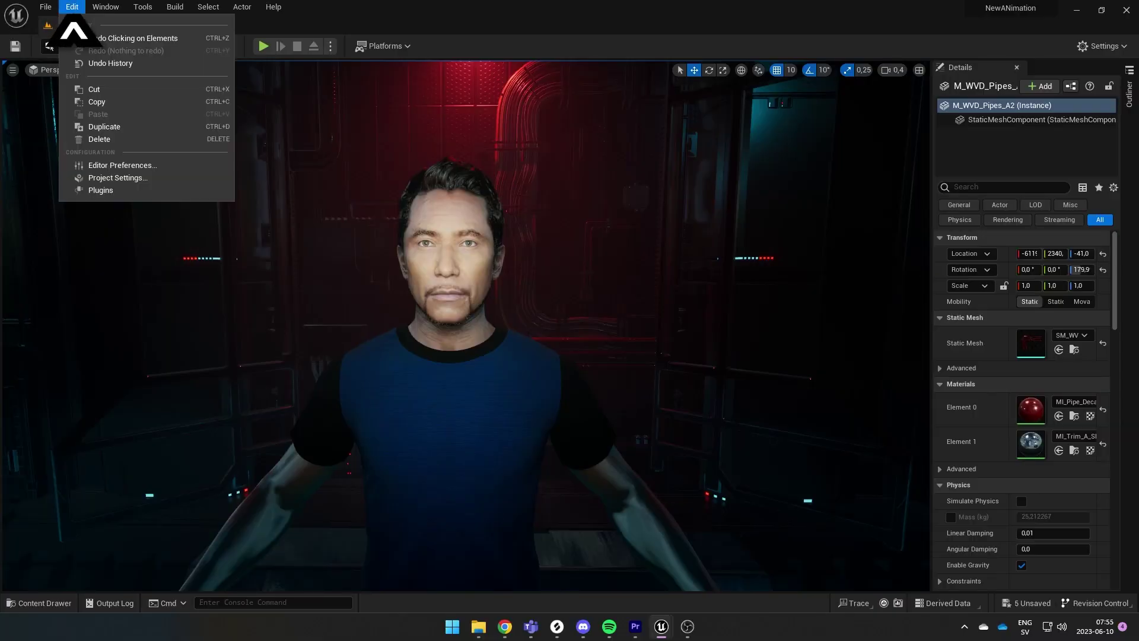
click(94, 187)
text(ar kit)
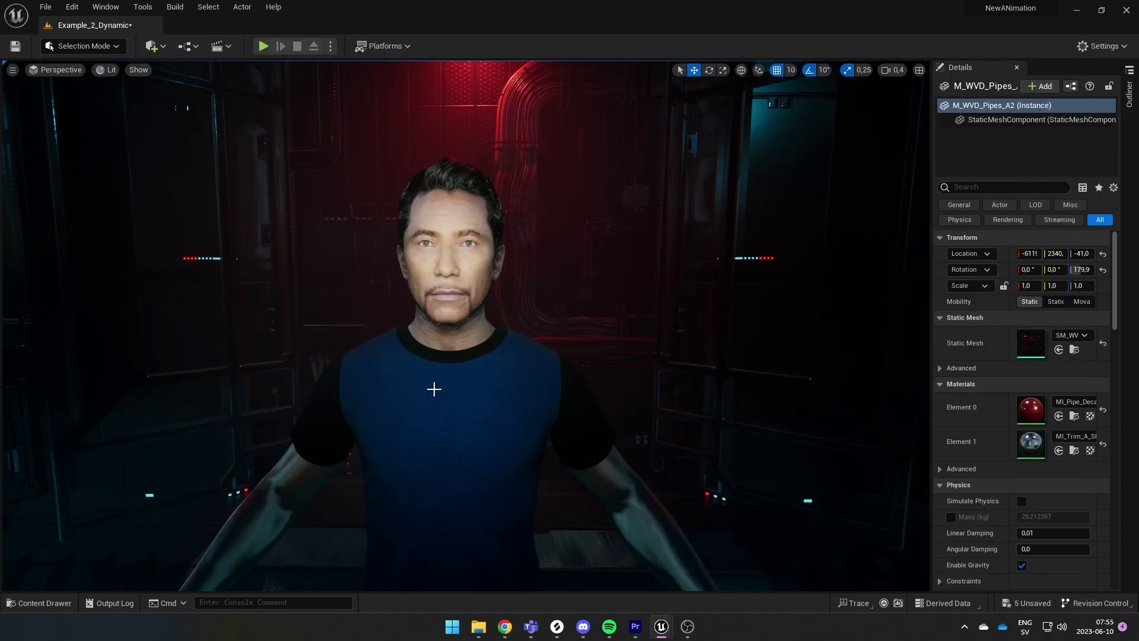
Select BP_Yuri, set its ARKit face subject to iPhone, and enable Use ARKit Face
click(437, 386)
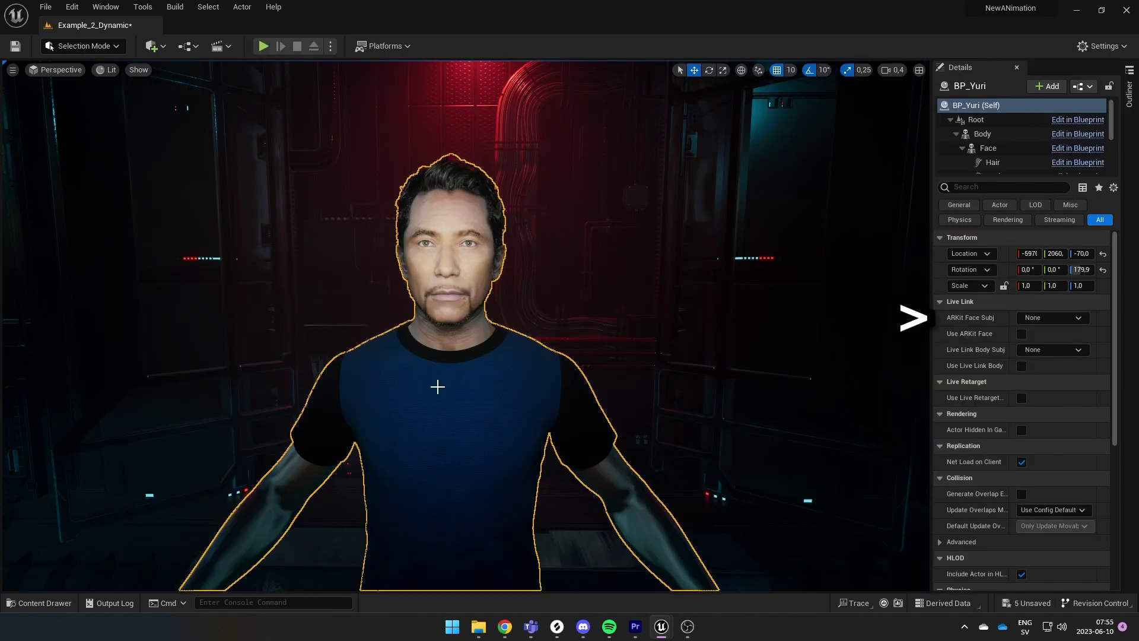
click(1076, 318)
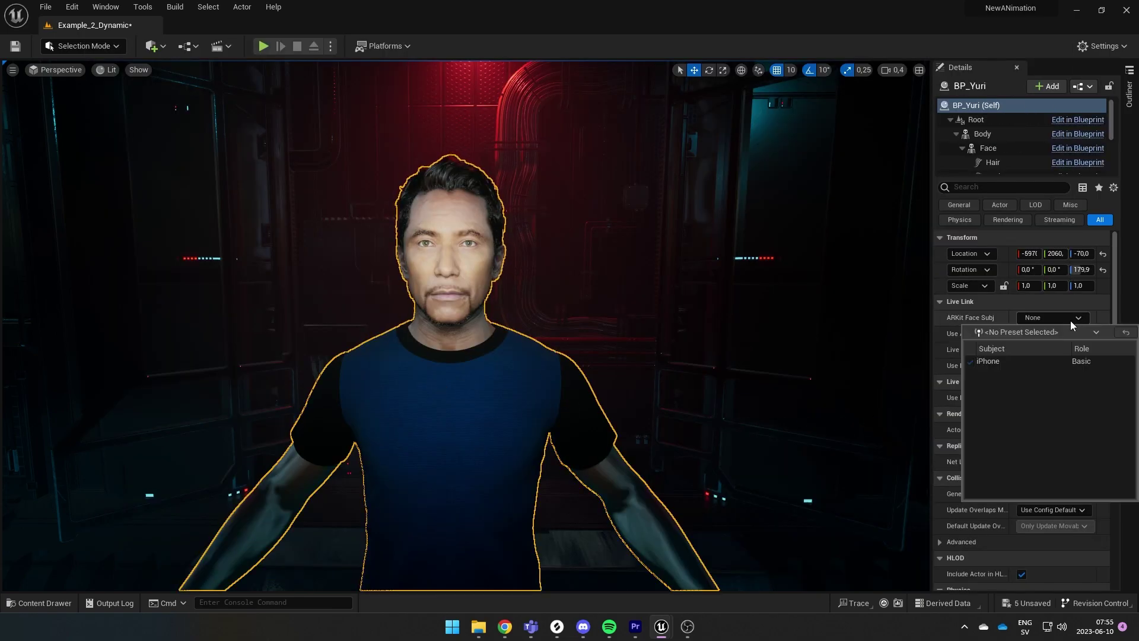
click(999, 361)
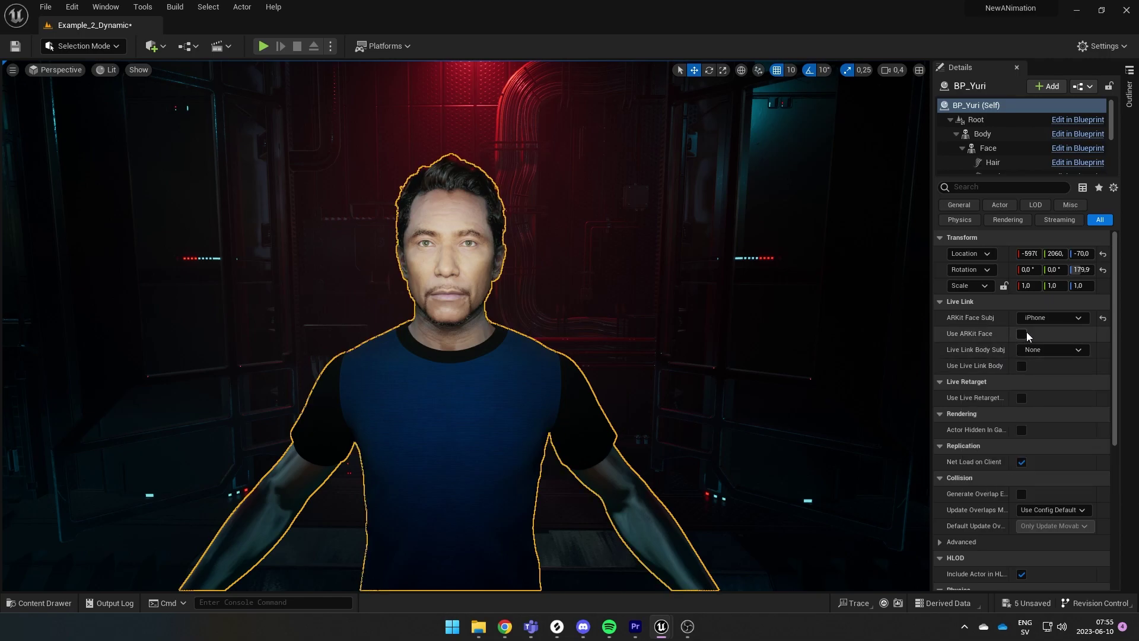
click(1022, 333)
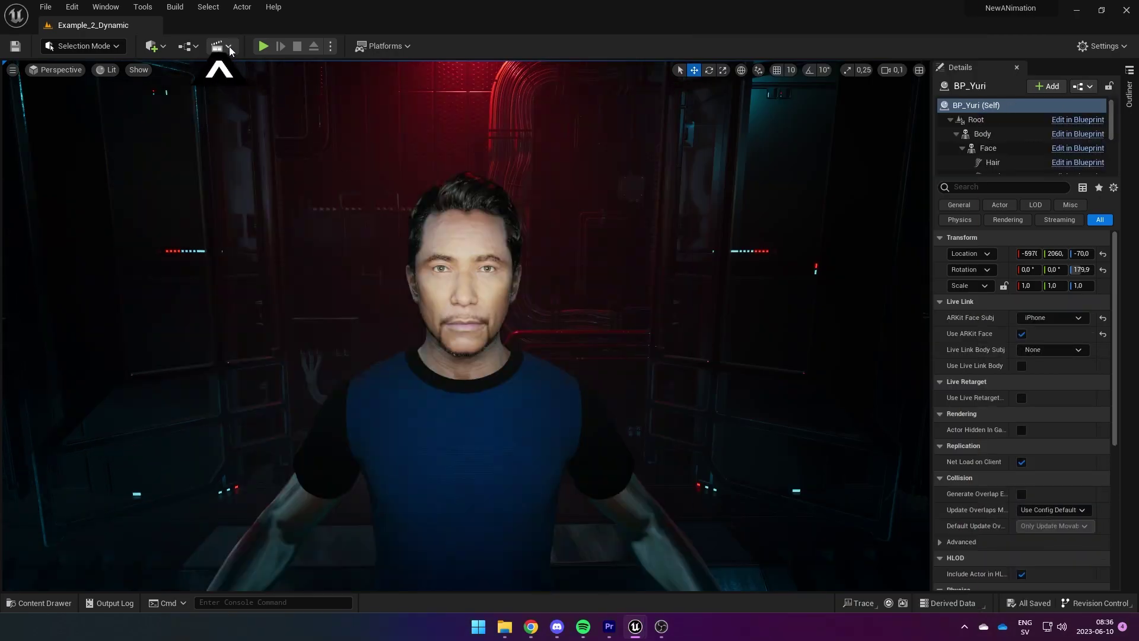
Add a new level sequence to the level and name it Animation
click(229, 47)
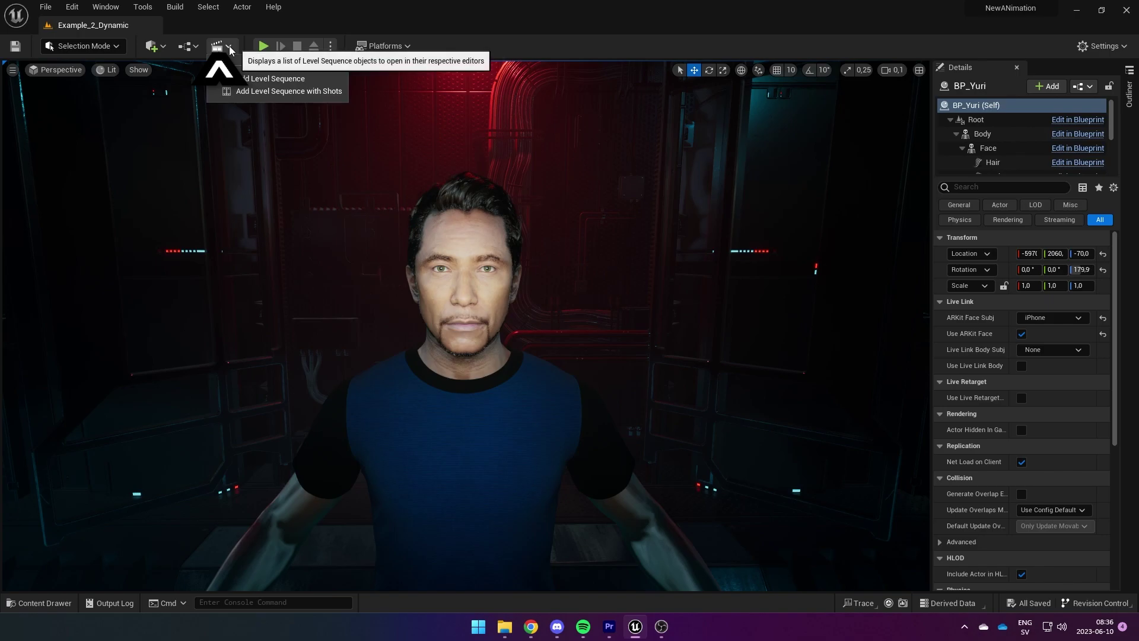
click(263, 82)
text(Ani)
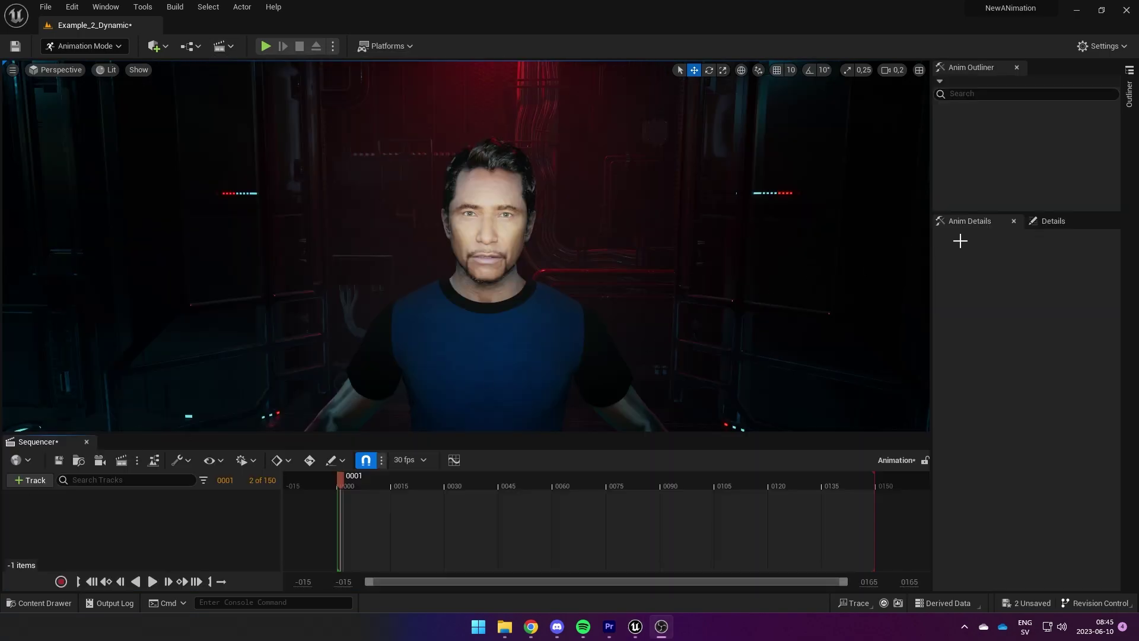
Add BP_Yuri from the Outliner to the Animation sequence as an actor track
click(1130, 96)
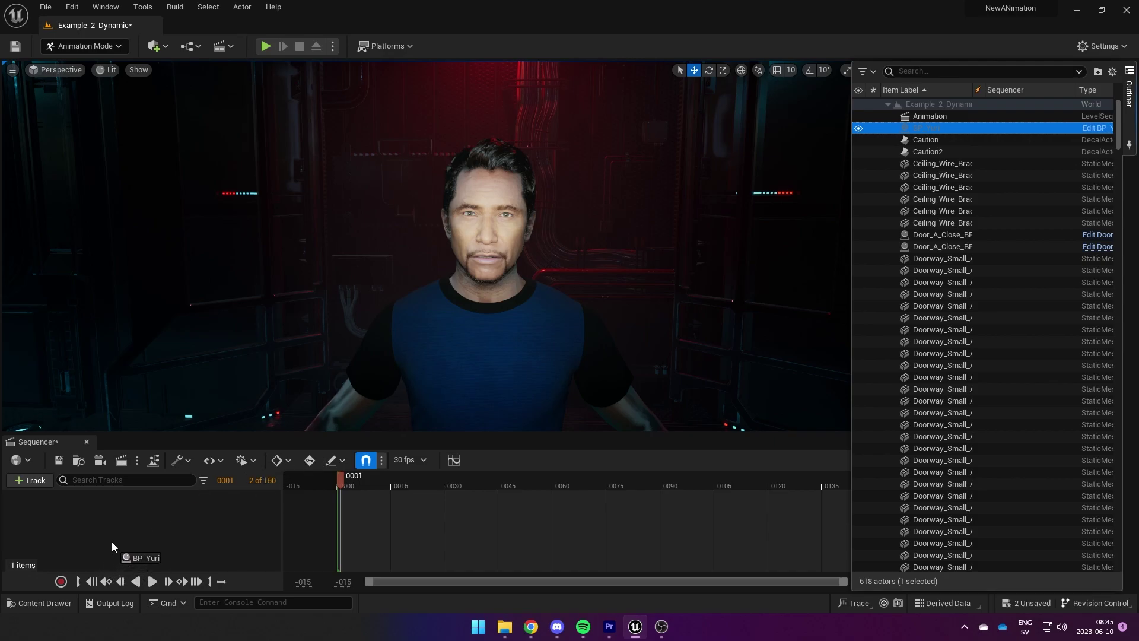
drag(112, 545, 119, 529)
key(v)
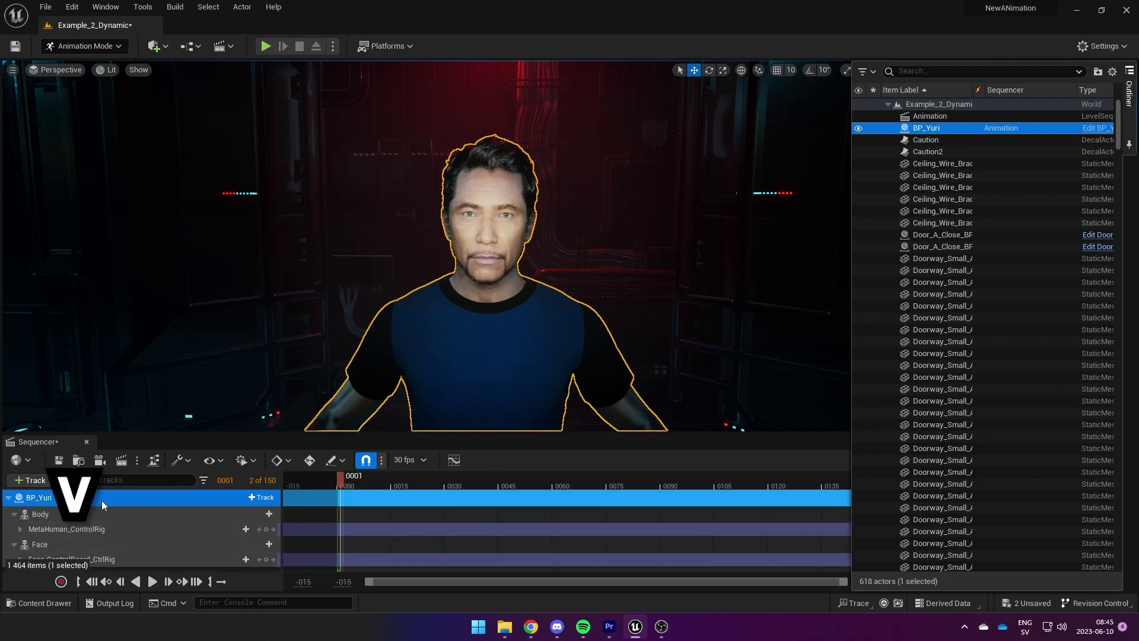
Delete the MetaHuman_ControlRig and Face_ControlBoard_CtrlRig tracks from BP_Yuri in the sequence
click(33, 533)
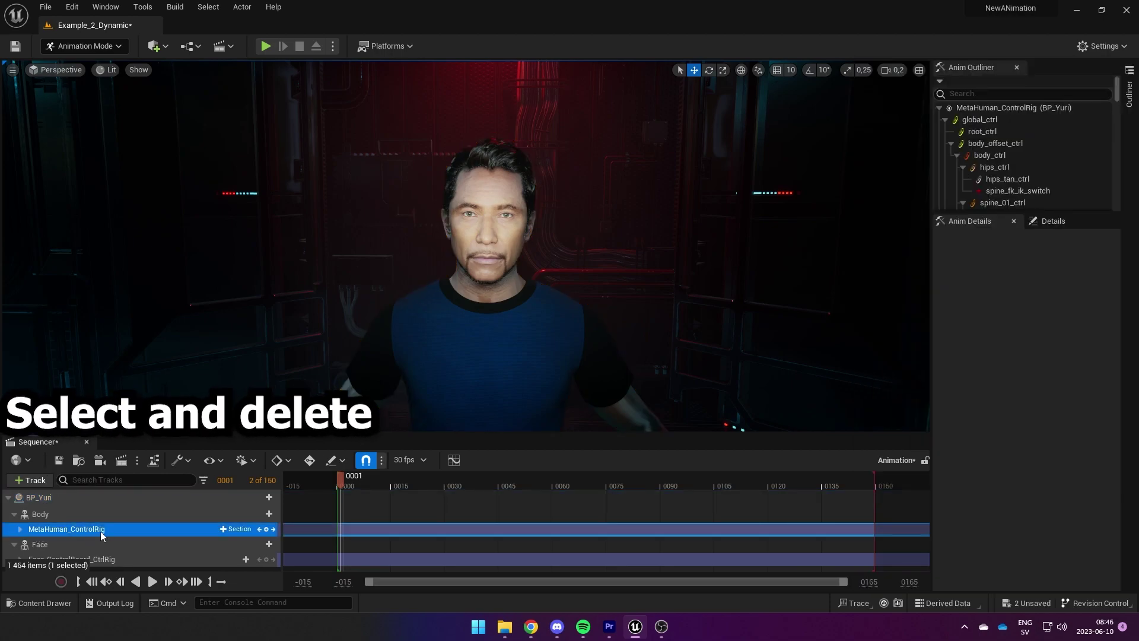
key(Delete)
click(102, 547)
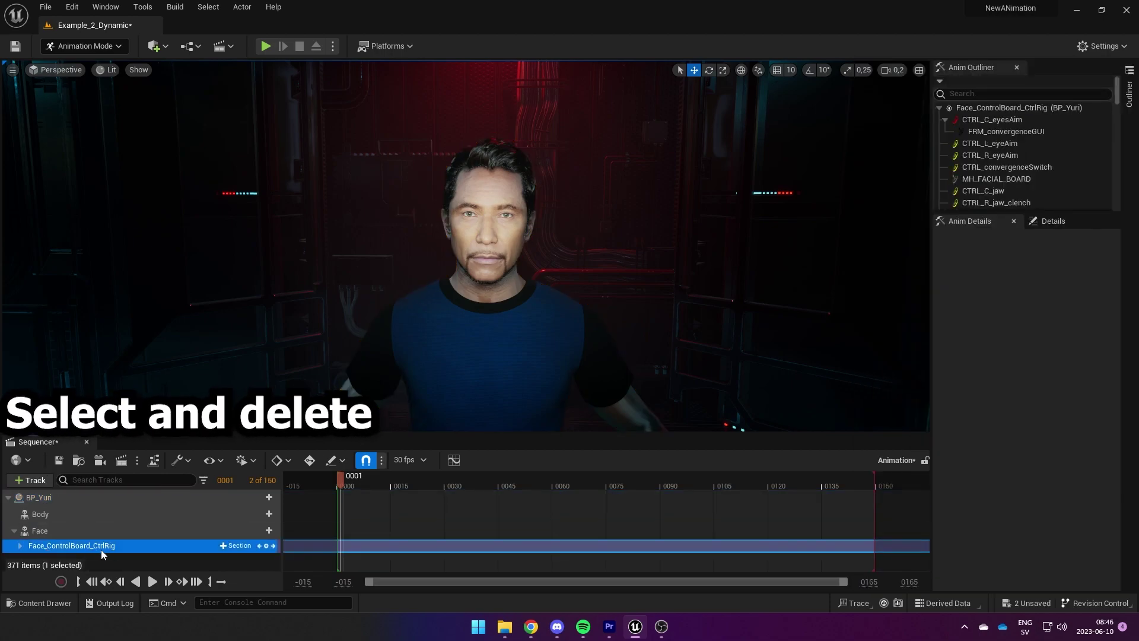
key(Delete)
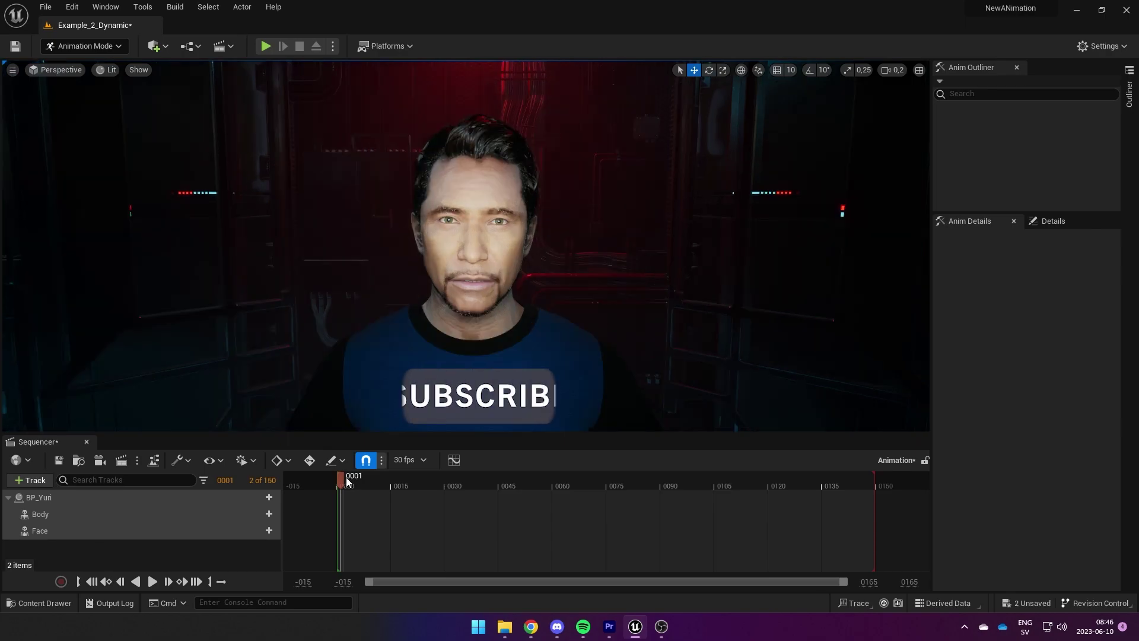
Scrub through the Animation timeline, then start recording BP_Yuri's live facial performance from frame 2
drag(348, 478, 817, 488)
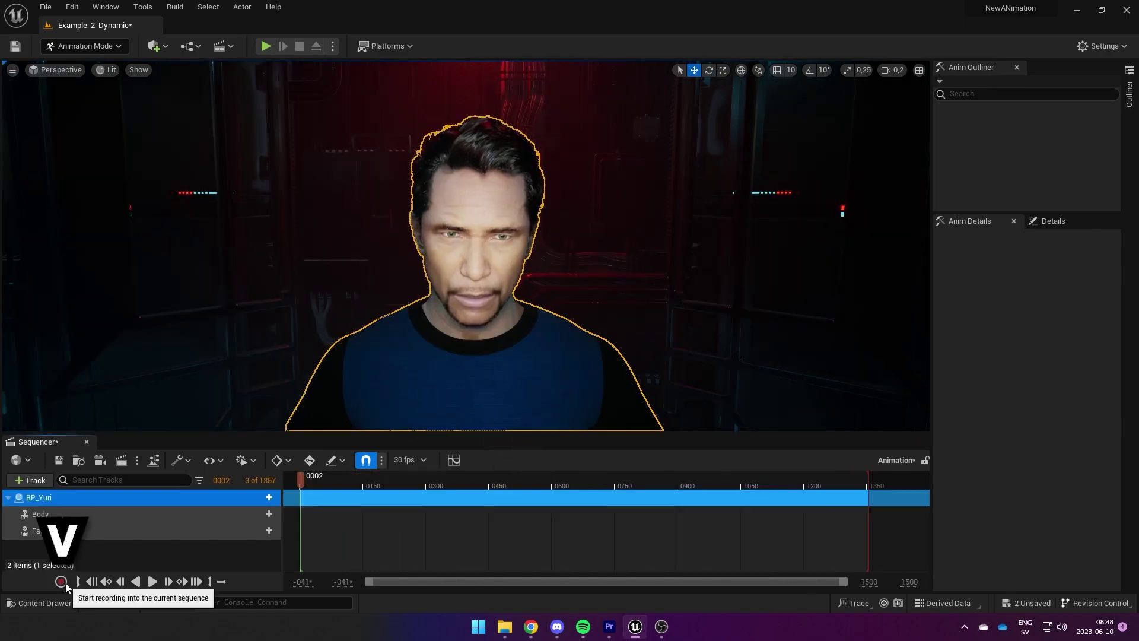
click(61, 582)
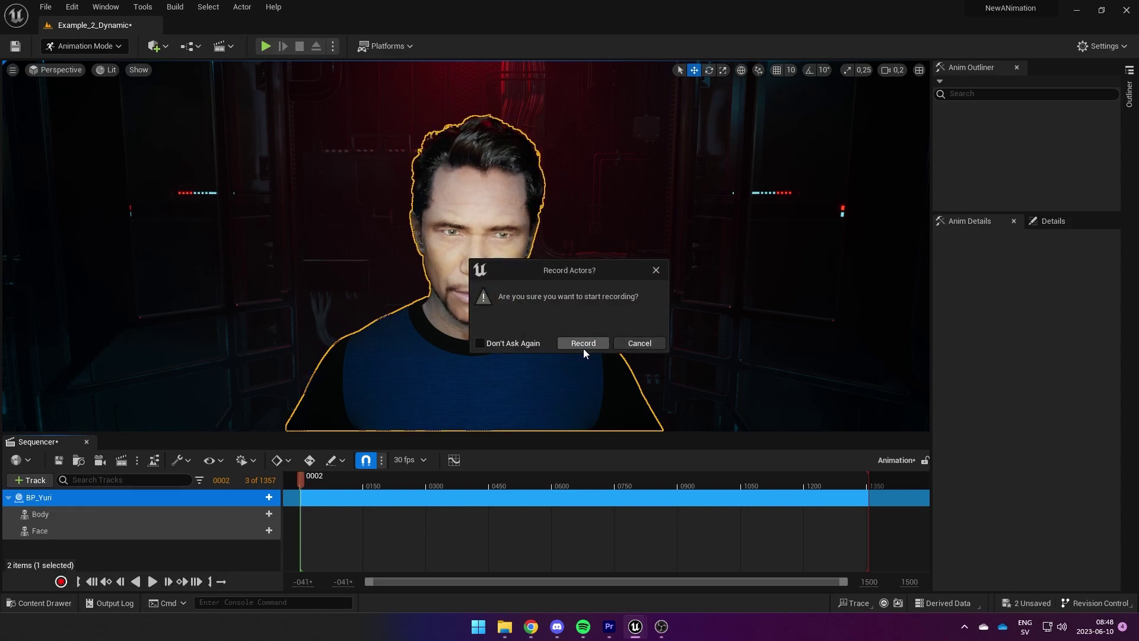
click(585, 346)
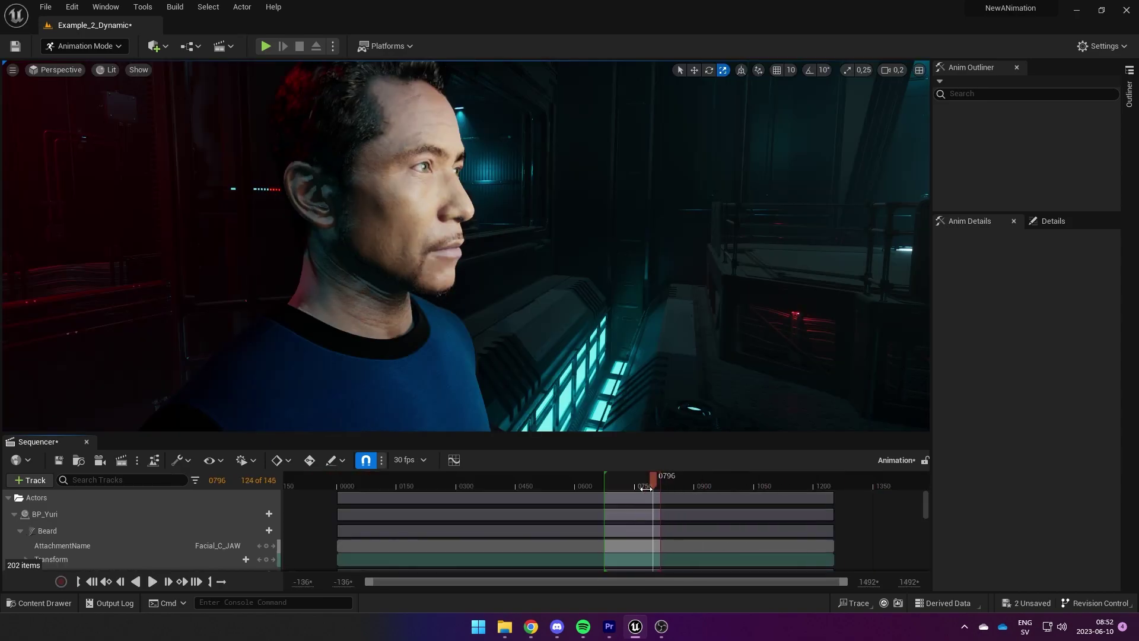
Move the Animation playhead to frame 675 and rotate the selected power-cell wall section in front of BP_Yuri
drag(647, 480, 598, 478)
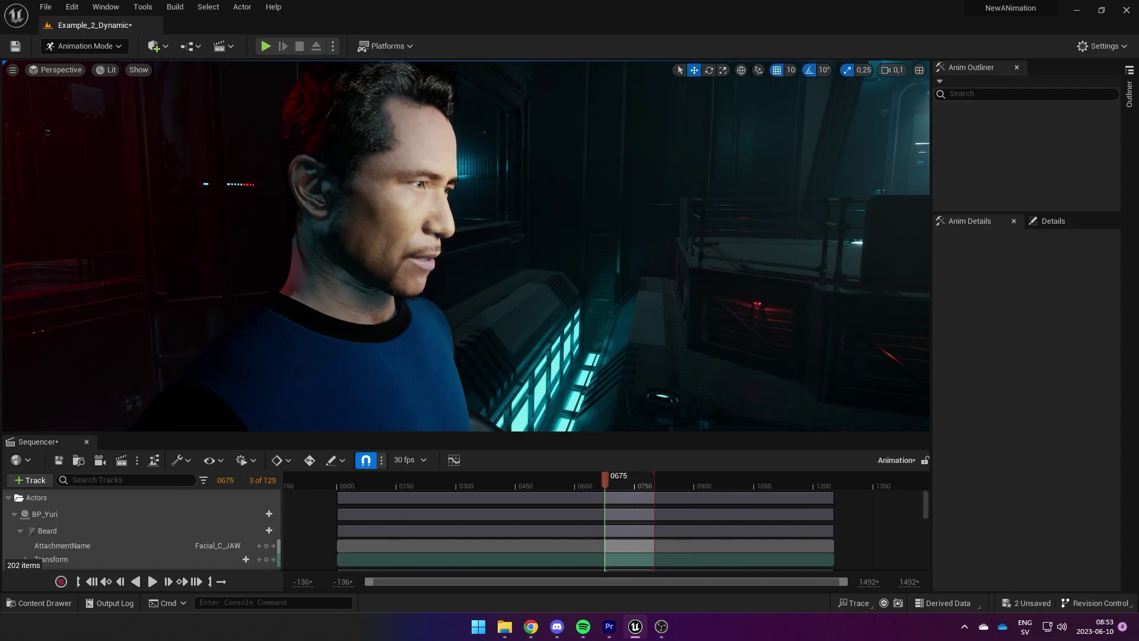
right_drag(466, 338, 599, 341)
drag(593, 338, 598, 153)
right_drag(598, 153, 661, 185)
scroll(661, 185, up, 1)
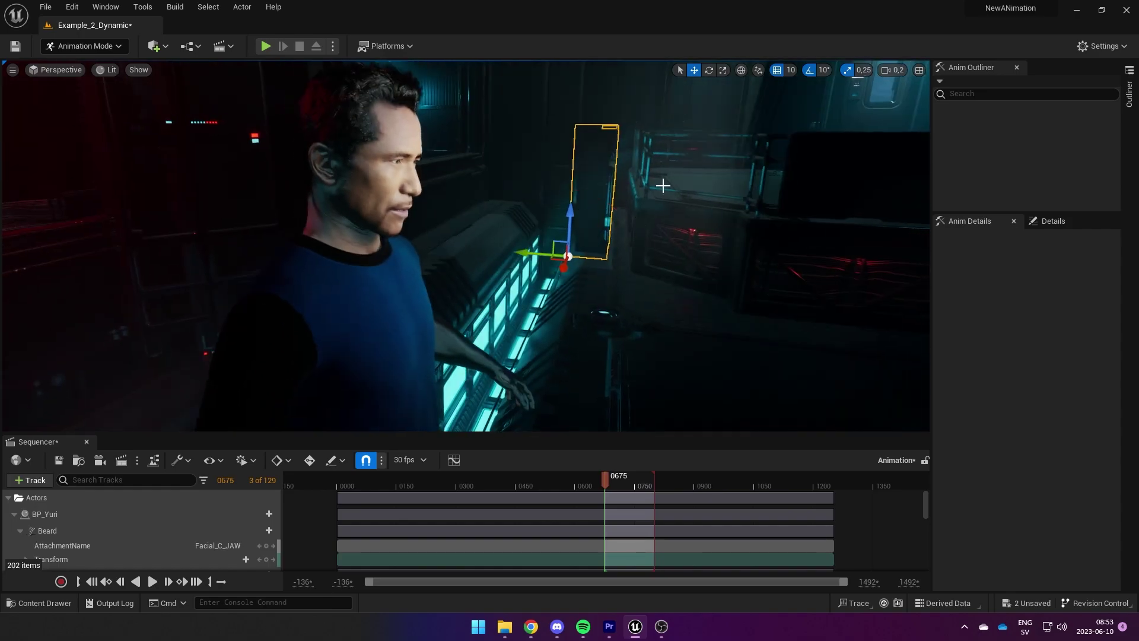
key(e)
drag(560, 276, 631, 262)
right_drag(631, 261, 660, 258)
Turn off grid snapping and reposition the glowing M_PowerCells_Wall25 section close in front of BP_Yuri
click(776, 70)
drag(599, 210, 631, 201)
key(w)
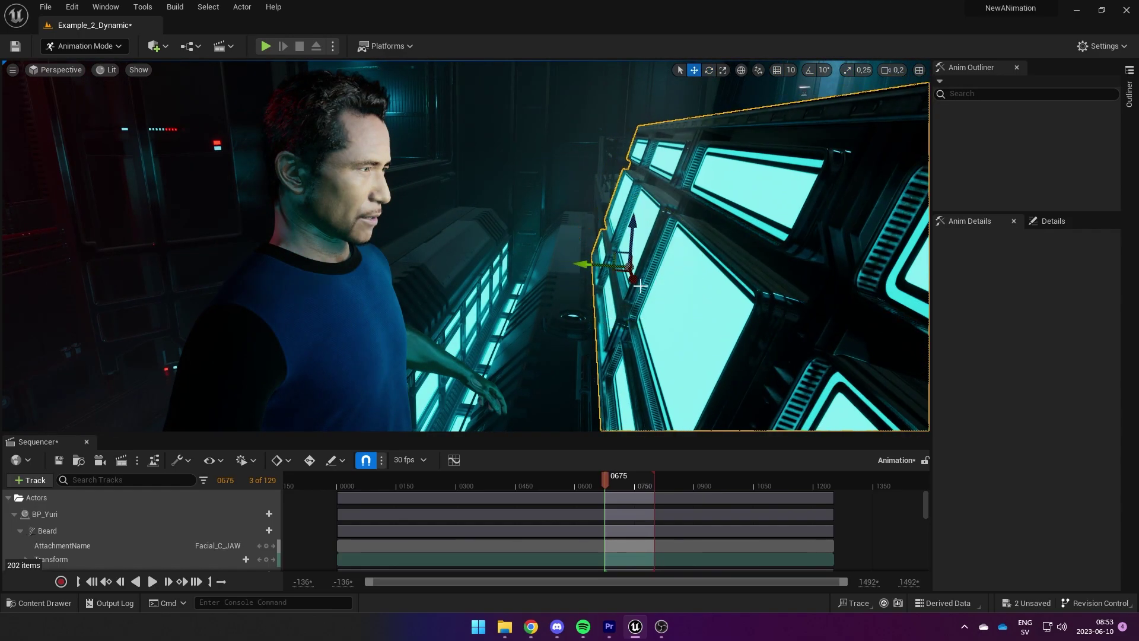
drag(585, 263, 557, 262)
right_drag(556, 263, 534, 208)
right_drag(640, 237, 658, 228)
Place a Cine Camera Actor in the level and add it to the Animation sequence
click(158, 46)
mouse_move(205, 182)
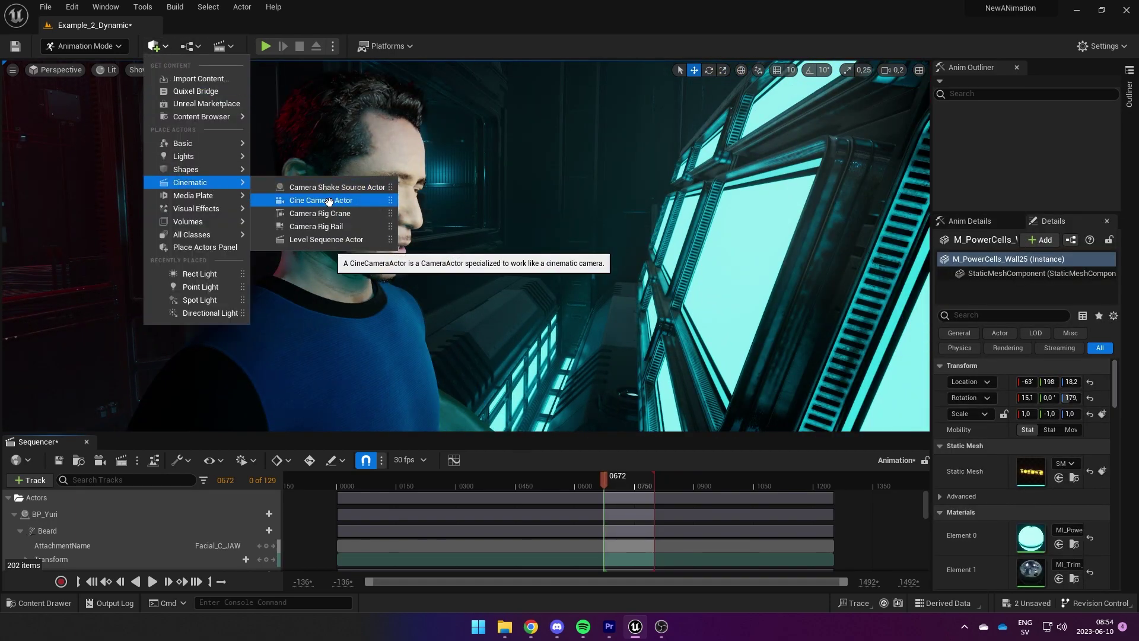
click(328, 201)
click(36, 480)
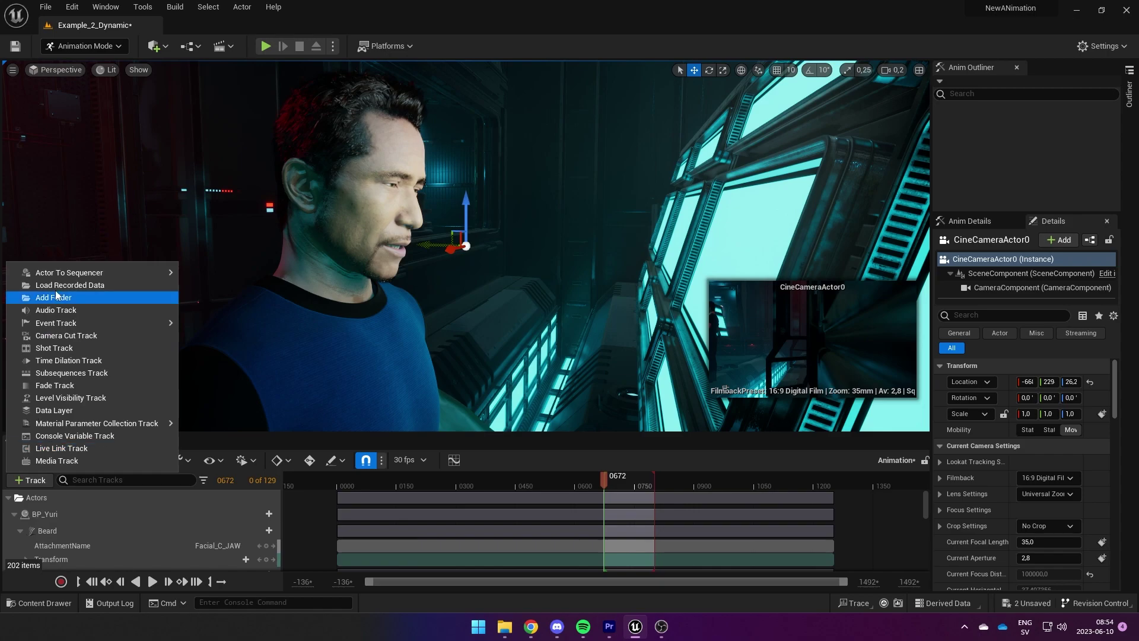
mouse_move(77, 264)
click(280, 275)
Lower CineCameraActor0's Manual Focus Distance to about 117 to focus on BP_Yuri, and play back the shot through the camera
click(71, 551)
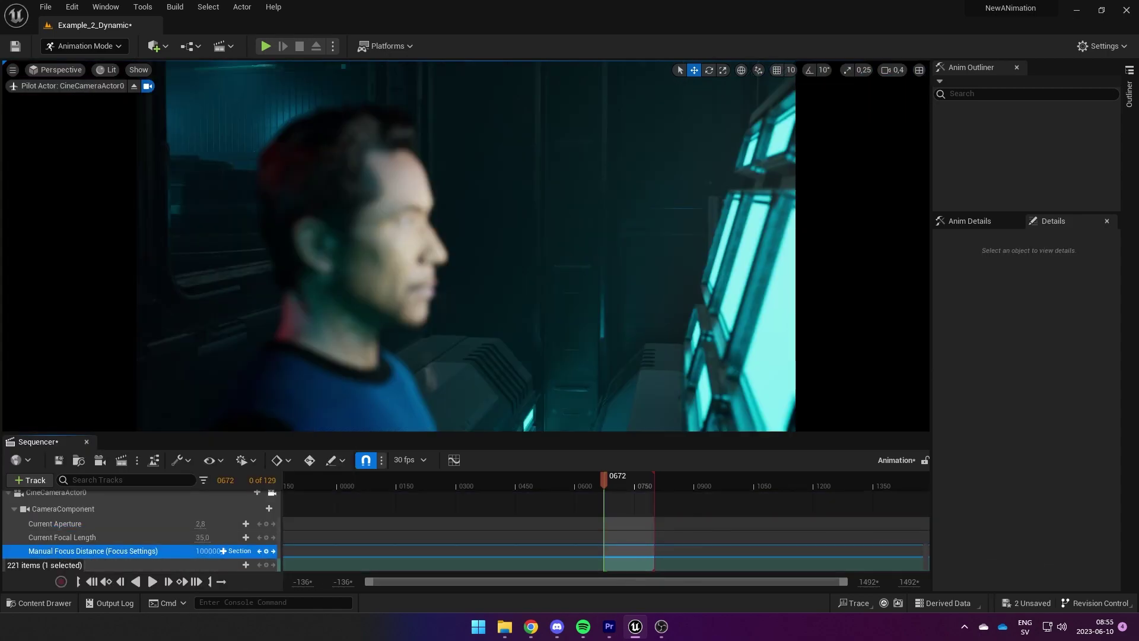
drag(217, 551, 178, 550)
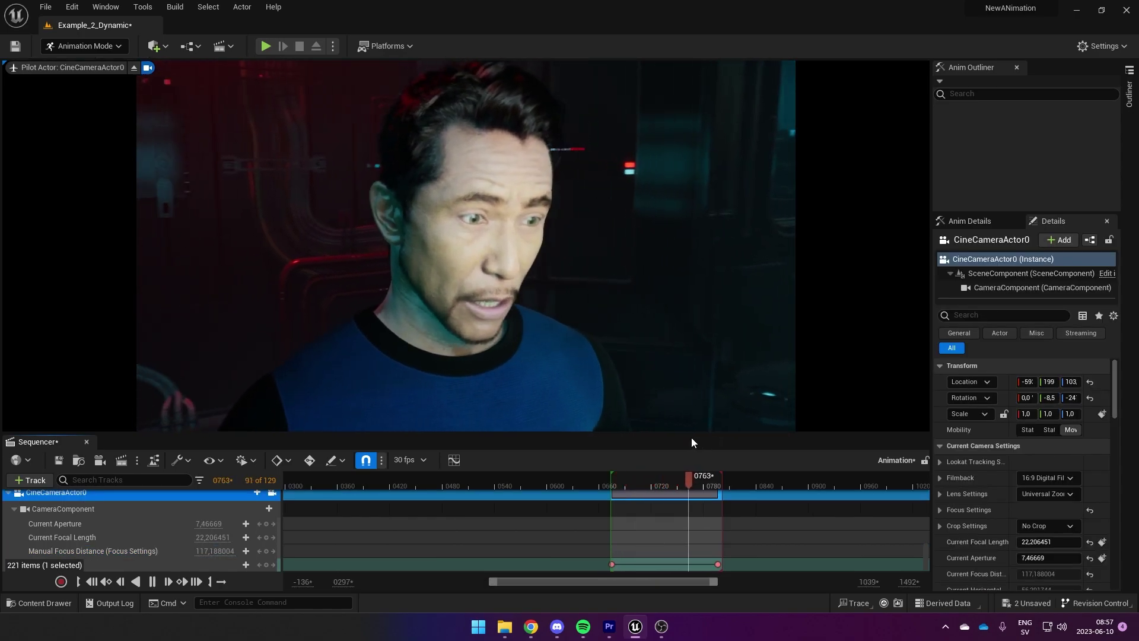
key(space)
key(space)
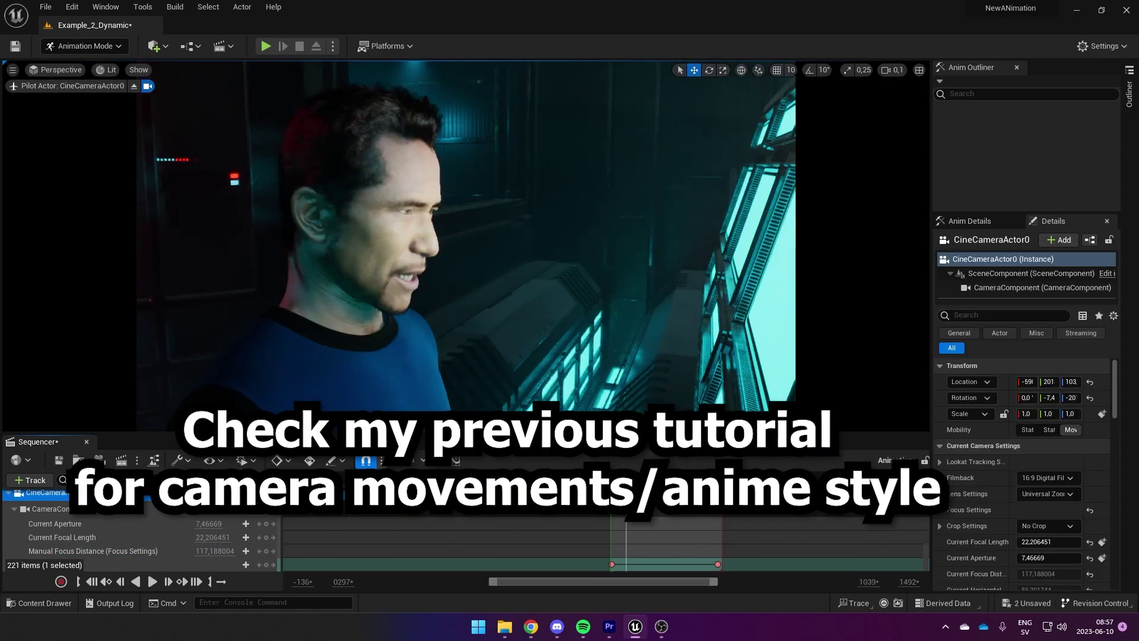